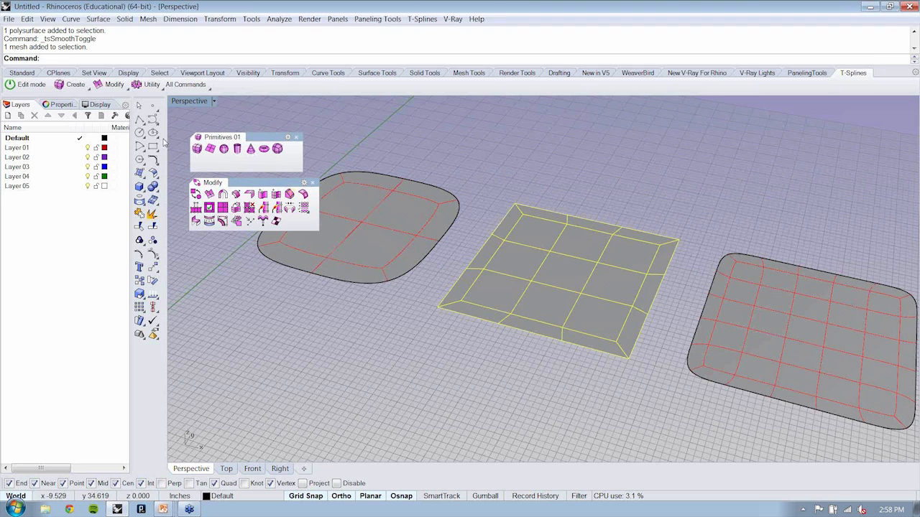
Step: Reshape the middle T-Splines surface by moving four rim faces, one on each side, and switch it to smooth display
left_click(26, 84)
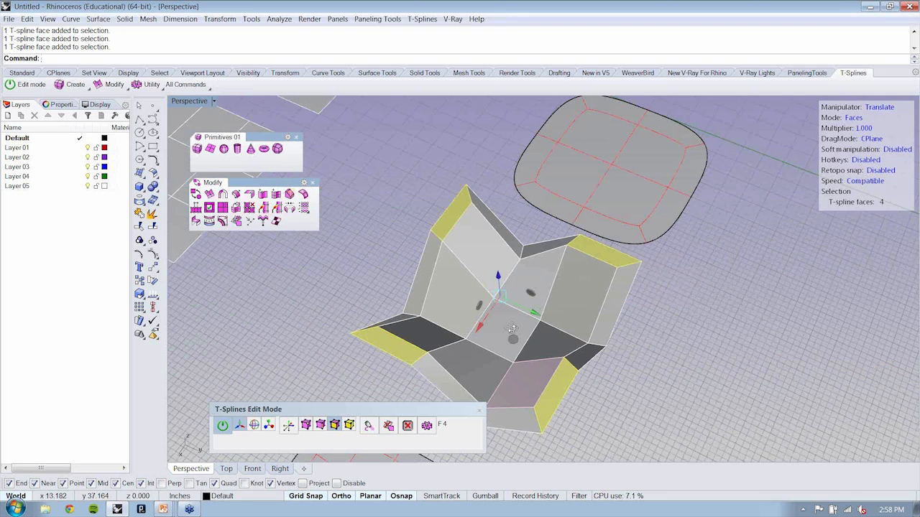
right_click_drag(511, 329, 637, 339)
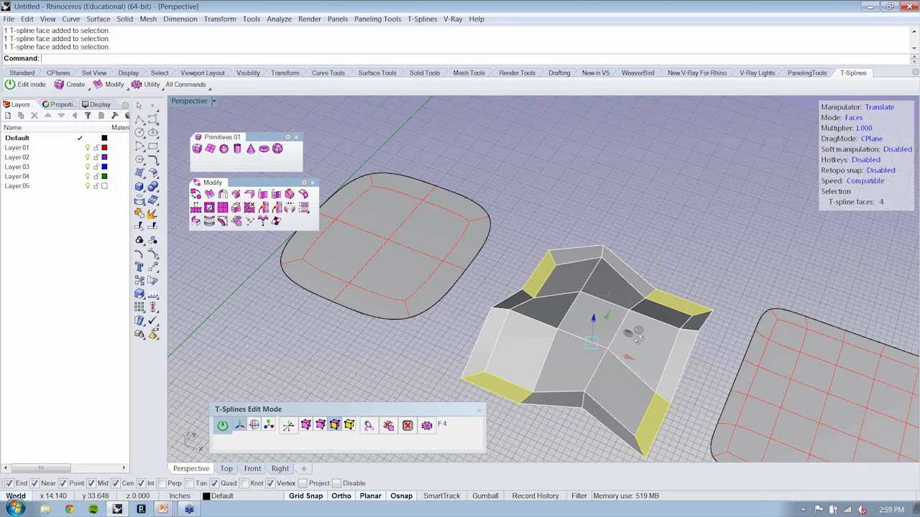
right_click_drag(637, 338, 415, 289)
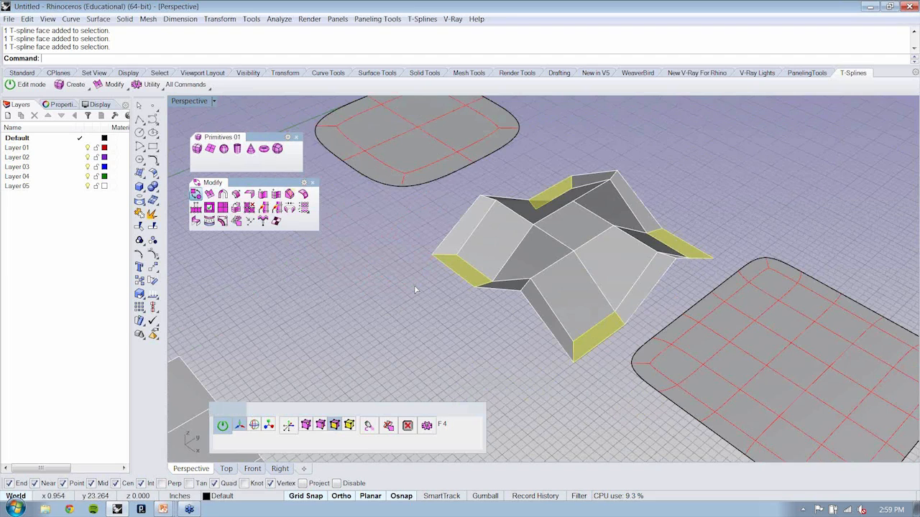
right_click_drag(414, 289, 676, 264)
key("Tab")
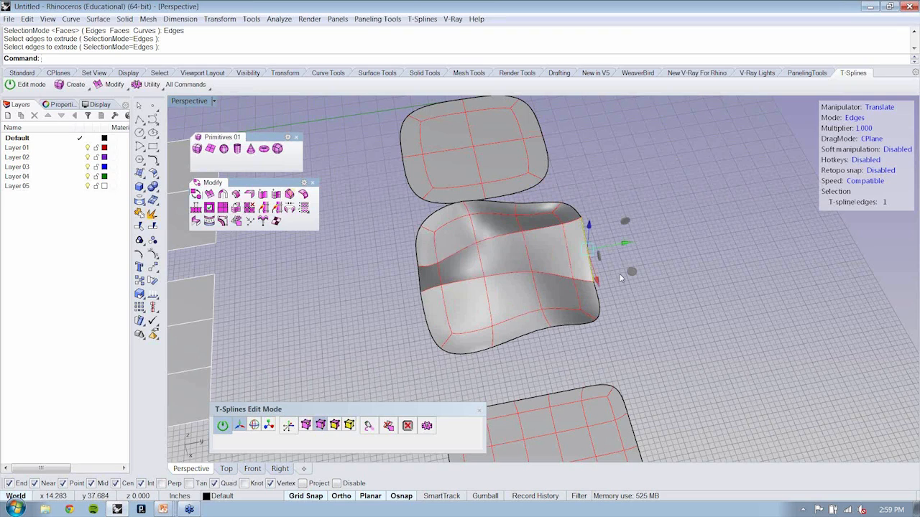
Step: Try extruding one border edge of the reshaped surface into a flap, and undo the extrusion
right_click_drag(621, 278, 514, 239)
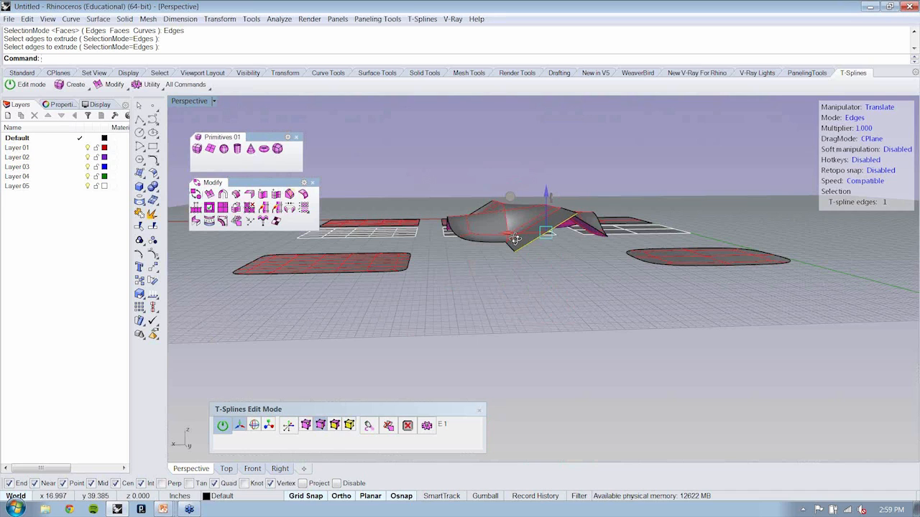
right_click_drag(514, 239, 581, 167)
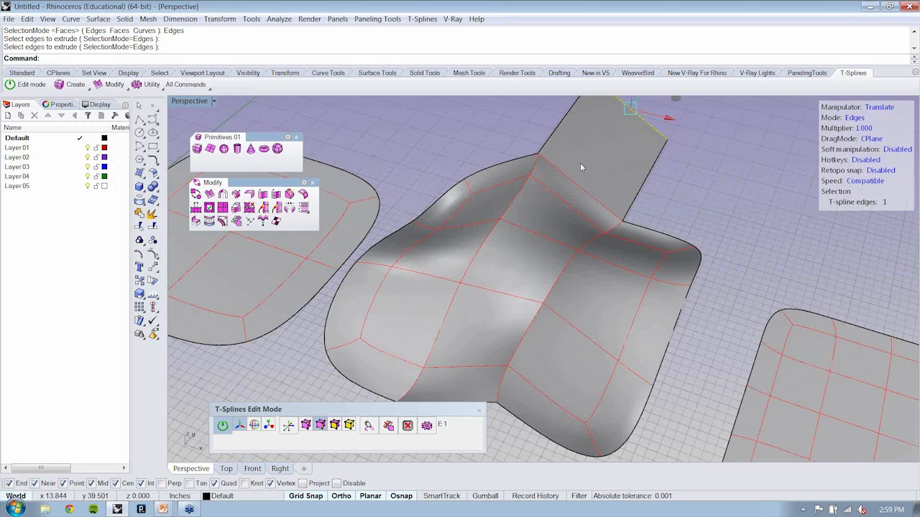
right_click_drag(580, 162, 565, 357)
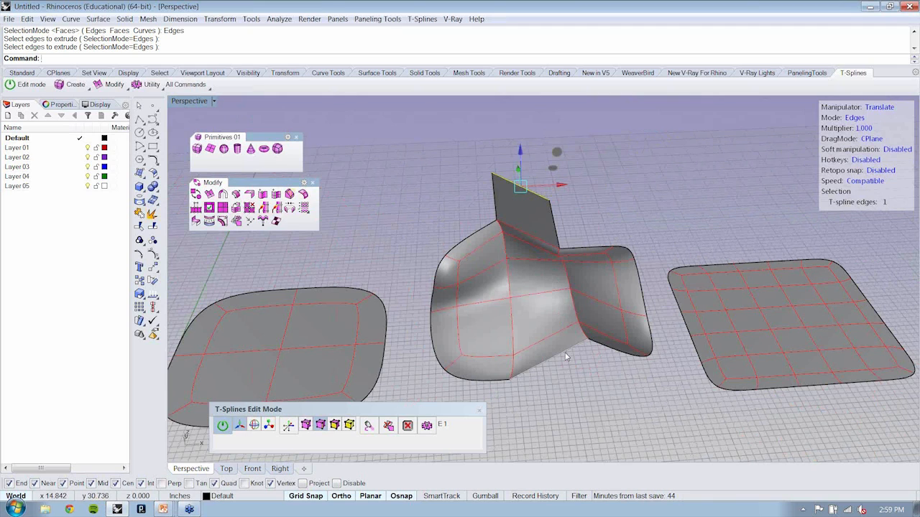
key("ctrl+z")
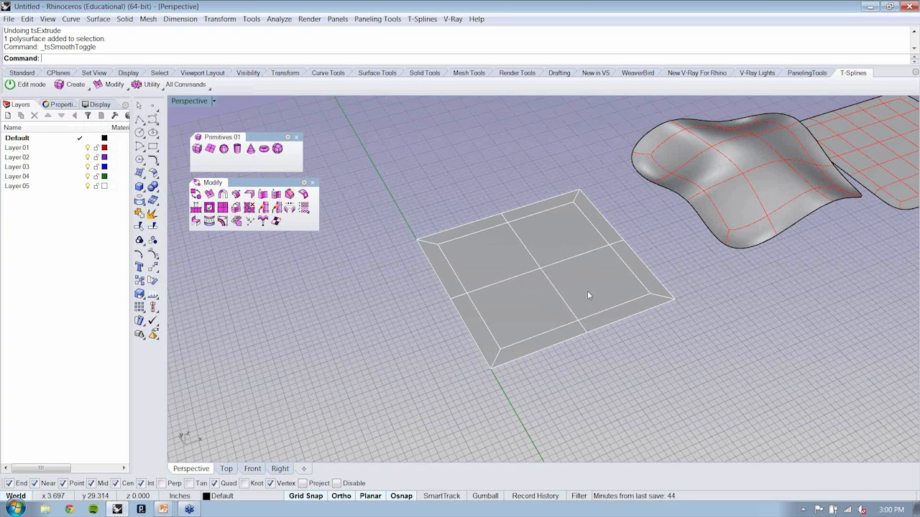
Step: Switch the flat, coarsest surface from box to smooth display
left_click(587, 290)
key("Tab")
right_click_drag(638, 345, 653, 350)
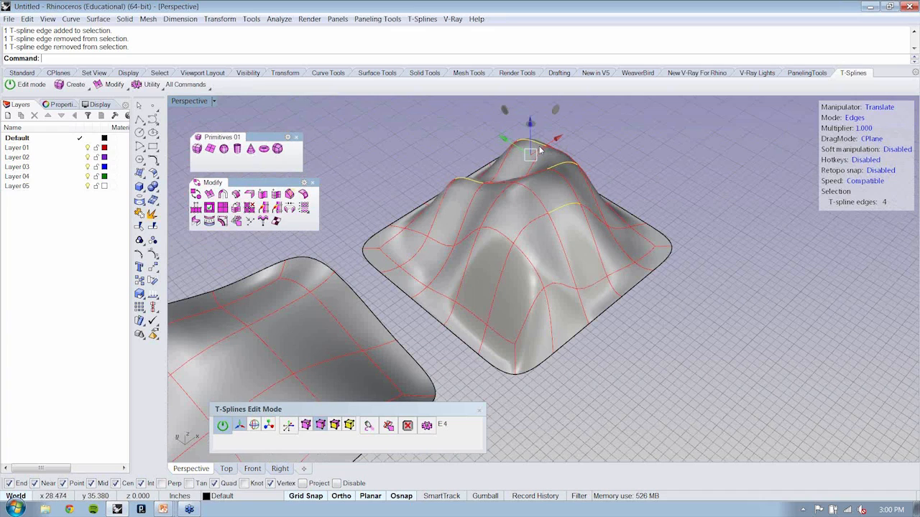
Step: Undo the last edge edit on the densest surface
key("ctrl+z")
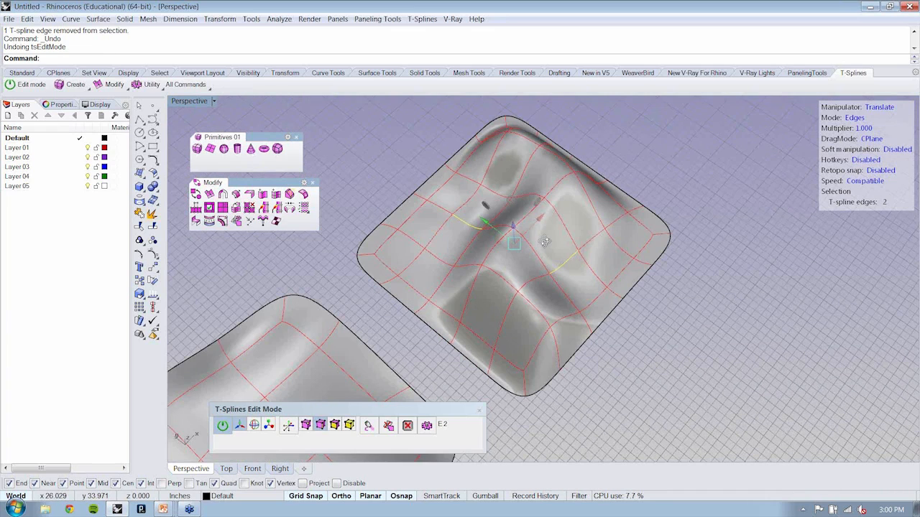
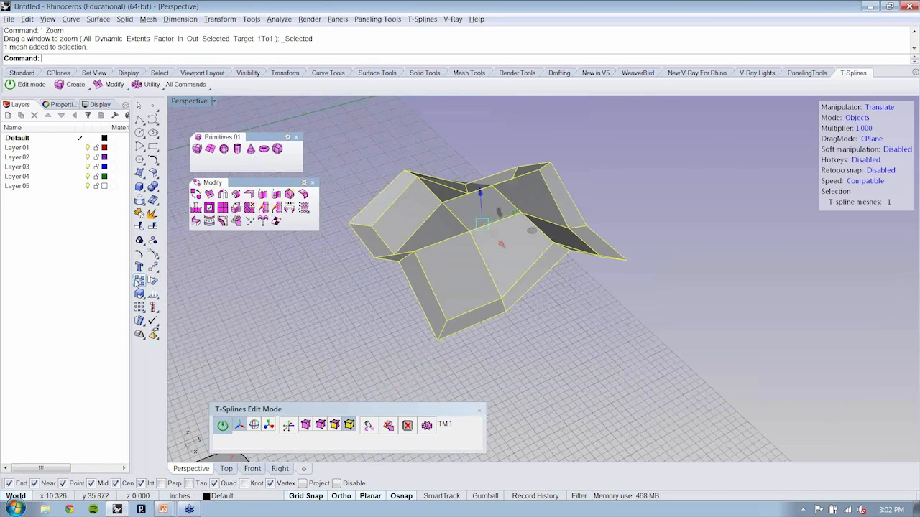
Step: Copy the reshaped box-mode surface 8 inches alongside the original, placing it corner to corner
left_click(139, 280)
left_click(438, 339)
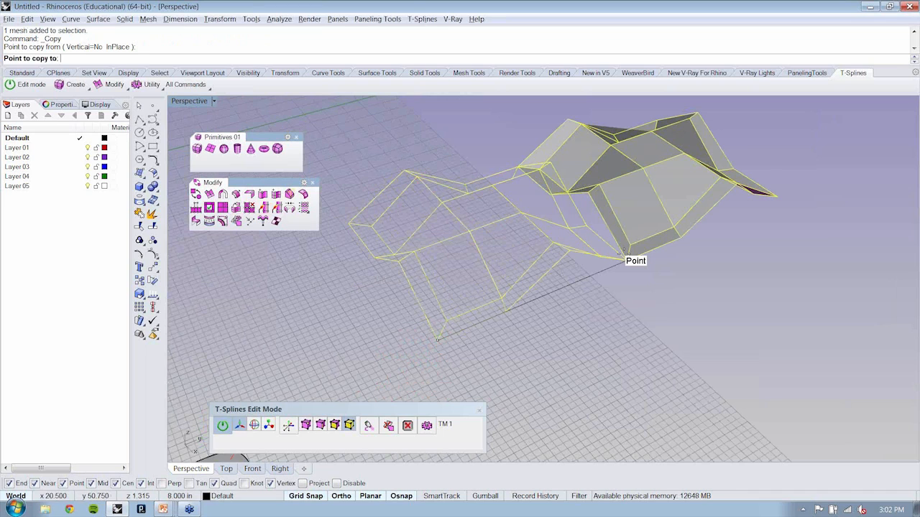
left_click(625, 251)
key("Return")
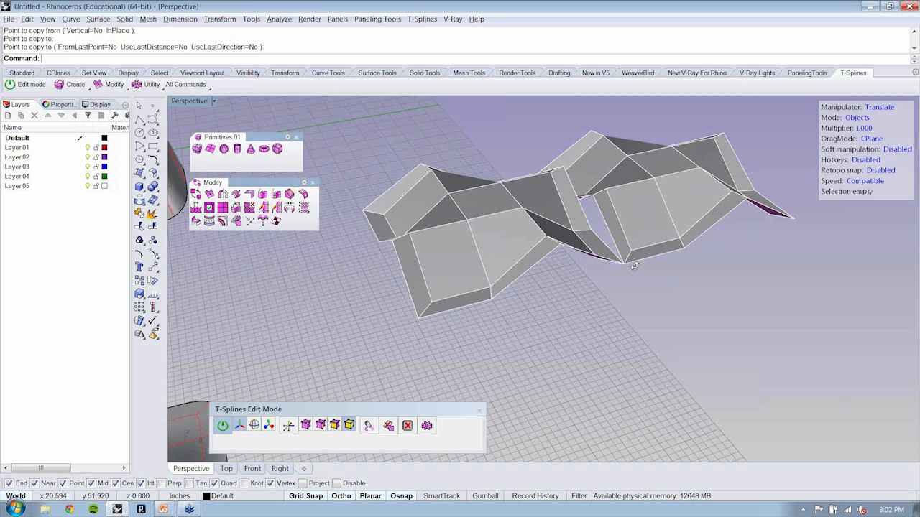
Step: Mirror the copied surface in the Right view across a horizontal plane at its upper height, keeping the source surface
left_click(635, 262)
right_click_drag(634, 266, 591, 223)
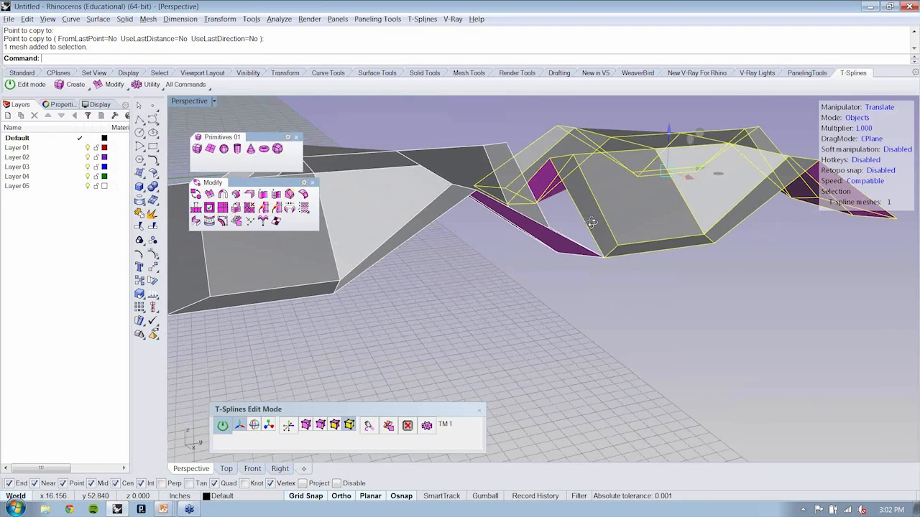
right_click_drag(591, 223, 187, 103)
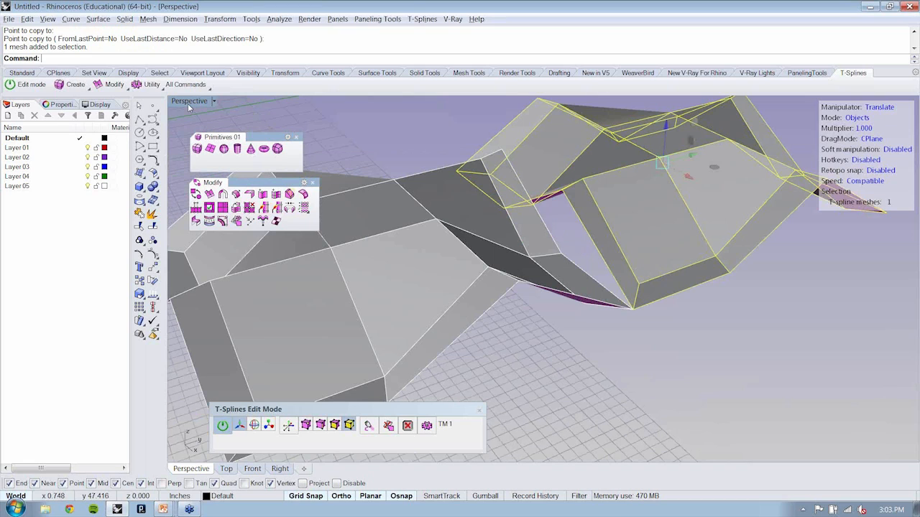
double_click(188, 104)
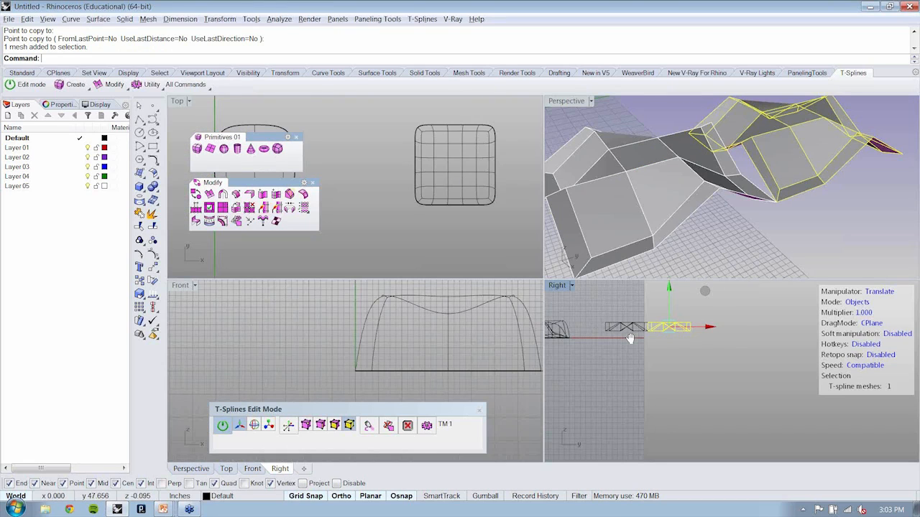
scroll(668, 321, "up", 12)
left_click(220, 20)
left_click(232, 102)
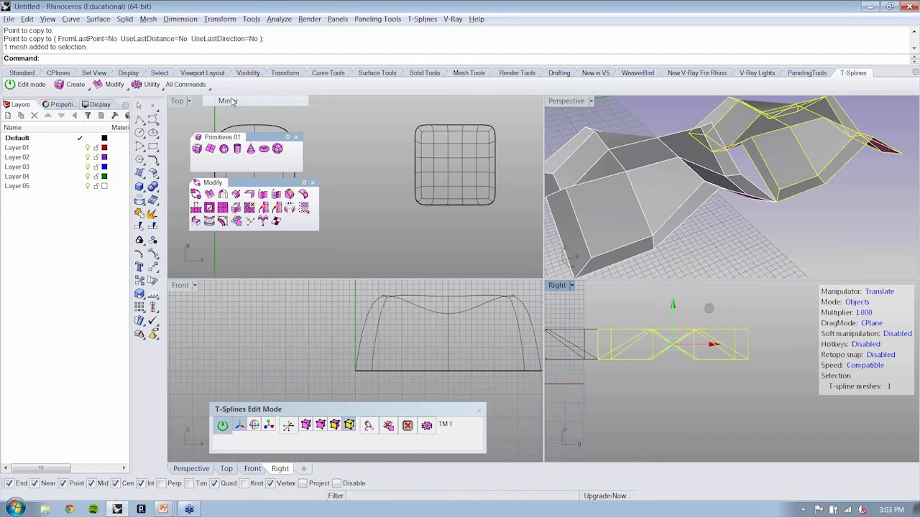
left_click(748, 329)
left_click(838, 328)
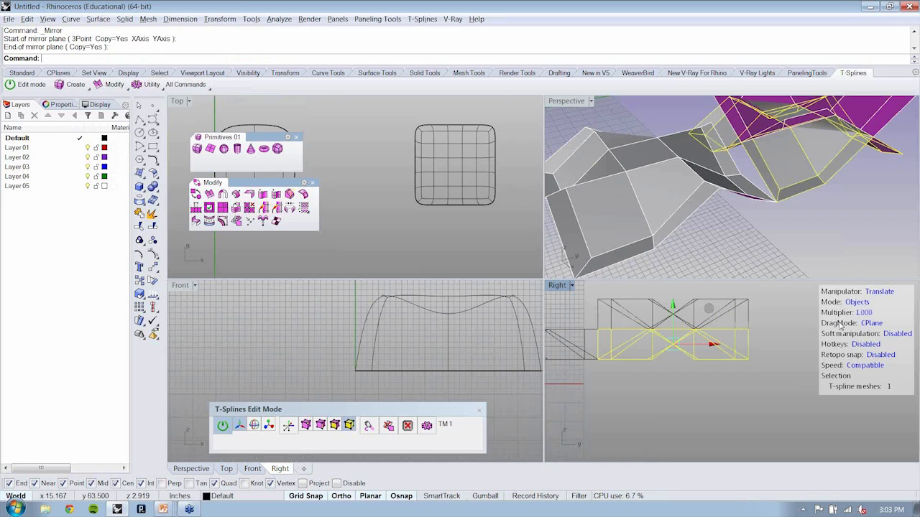
Step: Delete the copied surface and its upside-down mirrored counterpart
right_click_drag(804, 224, 757, 207)
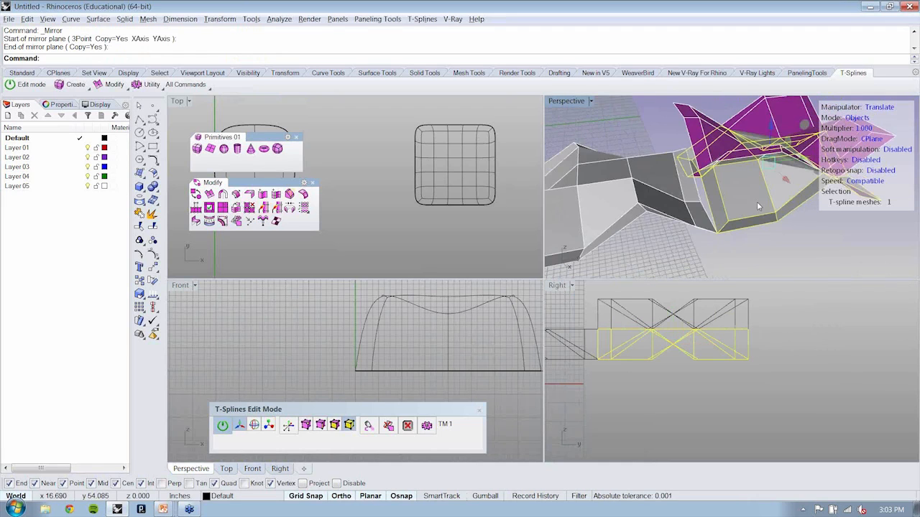
key("Delete")
right_click_drag(701, 195, 706, 149)
left_click(783, 183)
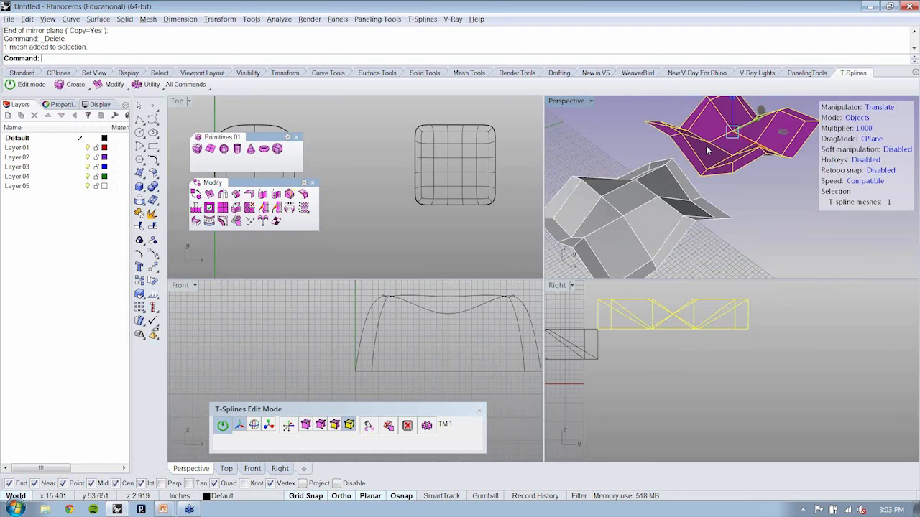
key("Delete")
Step: Mirror the remaining box-mode surface in the Perspective view across a line along its side to create an adjoining copy
left_click(682, 166)
type("mi")
key("Return")
left_click(702, 197)
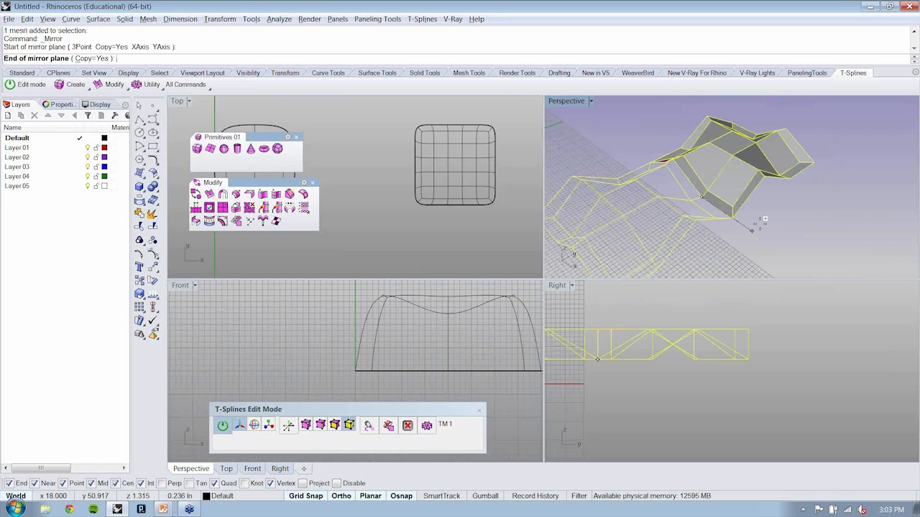
left_click(763, 219)
Step: Maximize the Perspective view and mirror the two adjoining surfaces together to form a two-by-two arrangement
right_click_drag(763, 219, 572, 105)
key("ctrl+a")
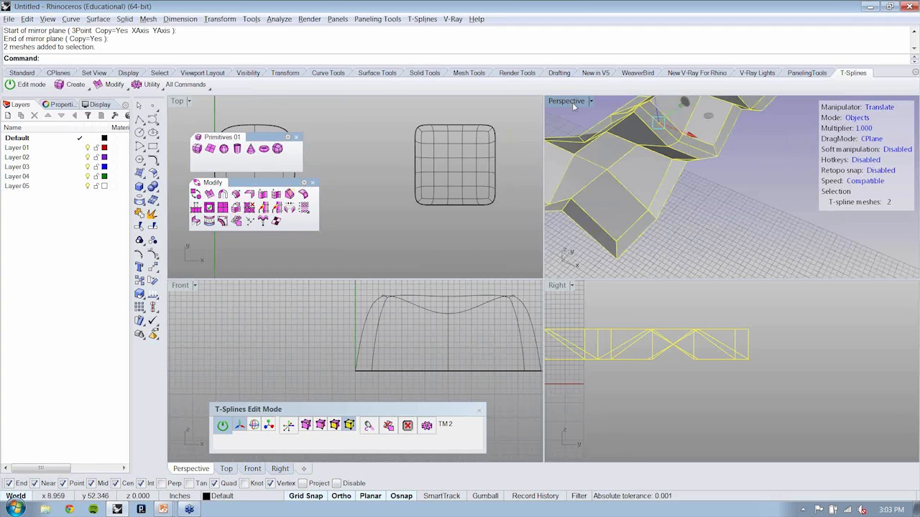
double_click(572, 102)
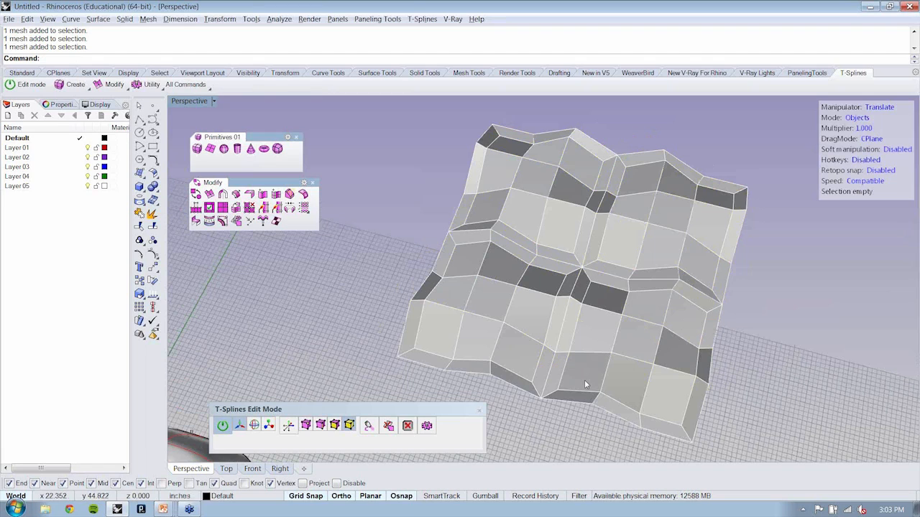
Step: Separate the four mirrored surfaces with small gaps and switch them all to smooth display
right_click_drag(584, 379, 716, 190)
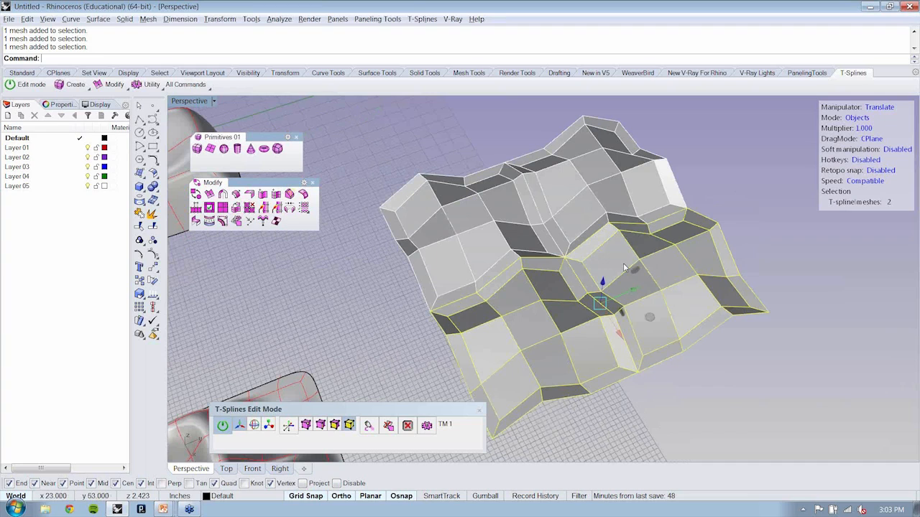
key("Tab")
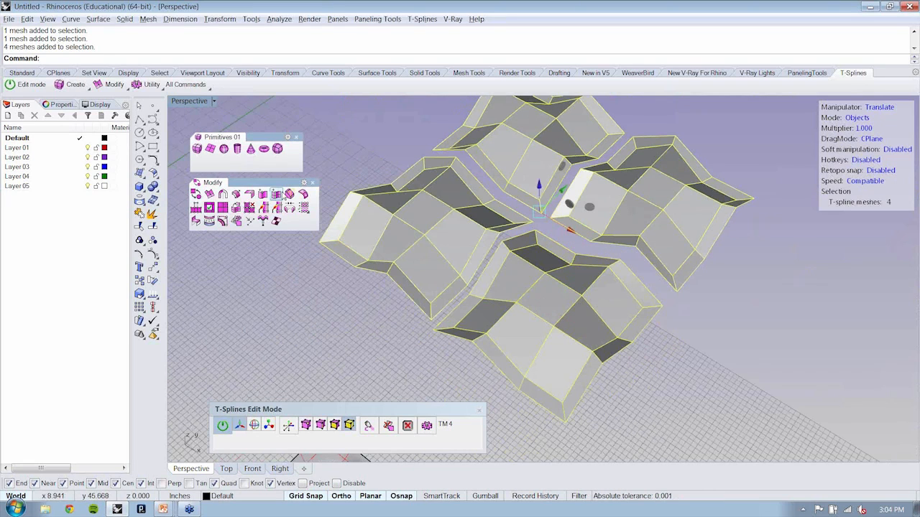
left_click(195, 194)
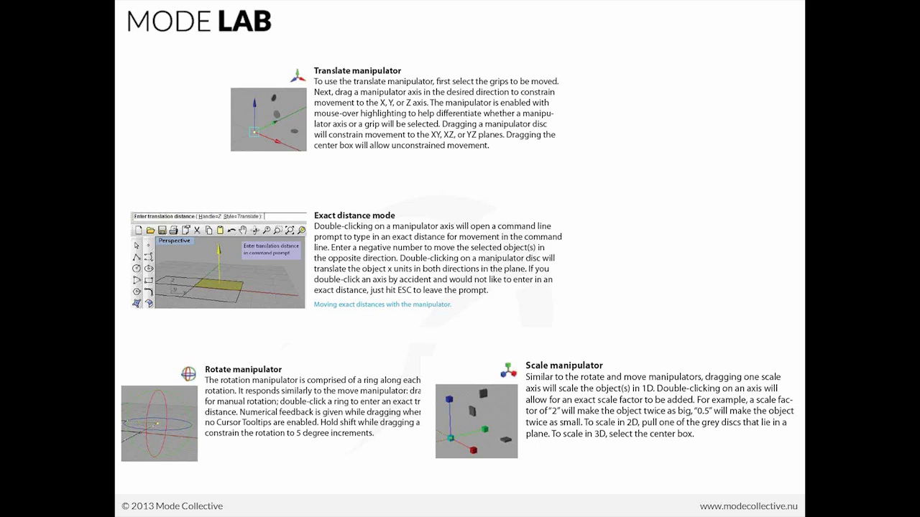
Step: Return to Rhinoceros, zoom to the nearest of the four smooth surfaces, and switch it to box display
key("alt+Tab")
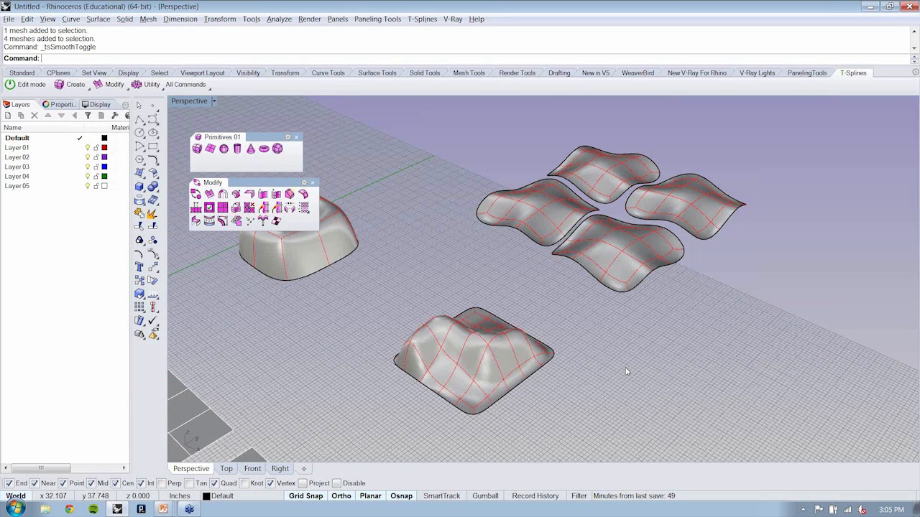
right_click_drag(625, 371, 664, 325)
left_click_drag(663, 325, 679, 368)
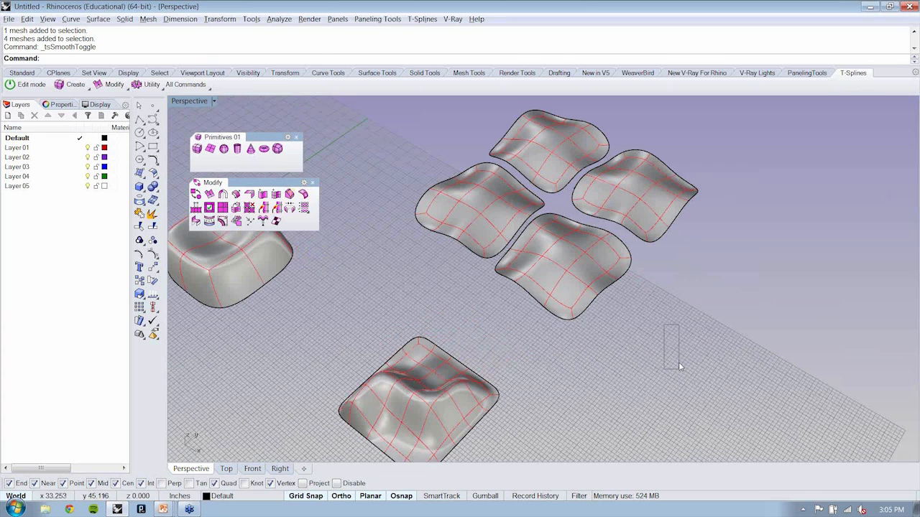
type("zs")
key("Return")
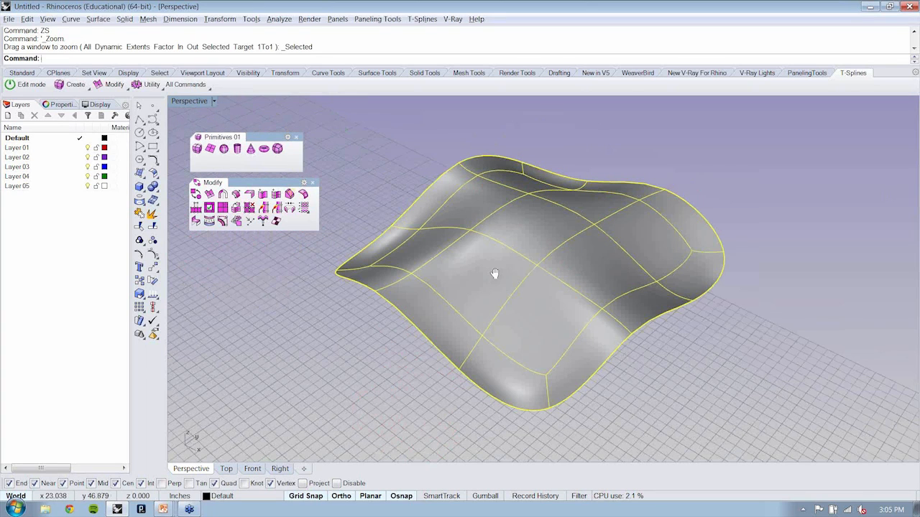
left_click(195, 194)
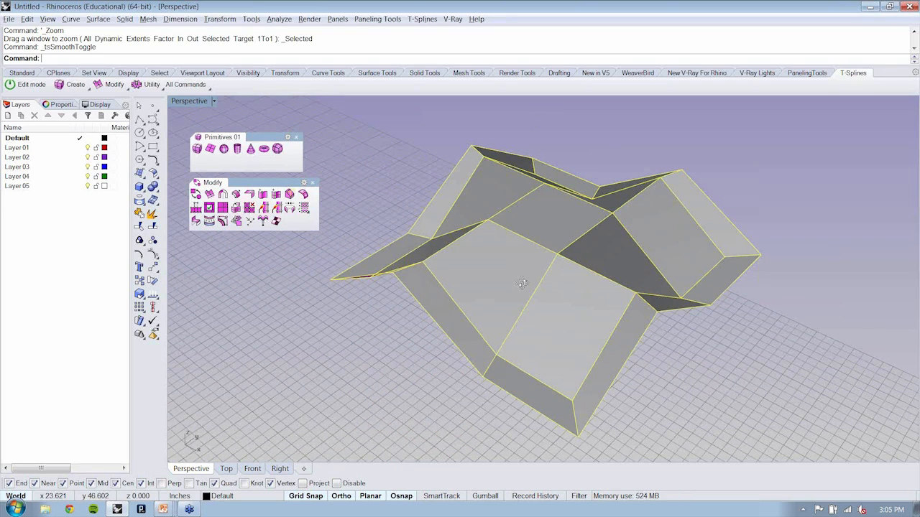
Step: Rotate the central face of the box-mode surface to a steep tilt with the T-Splines rotate manipulator
right_click_drag(522, 283, 604, 342)
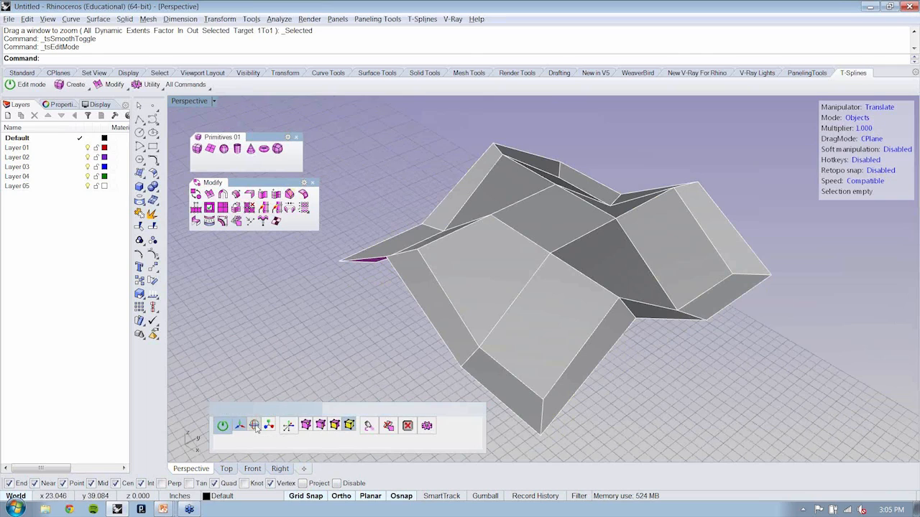
left_click(256, 428)
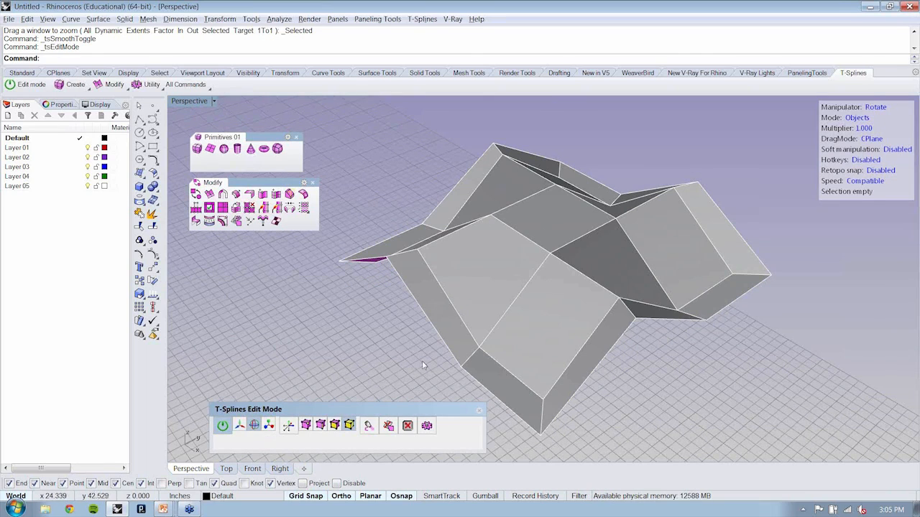
left_click(334, 426)
left_click(527, 213)
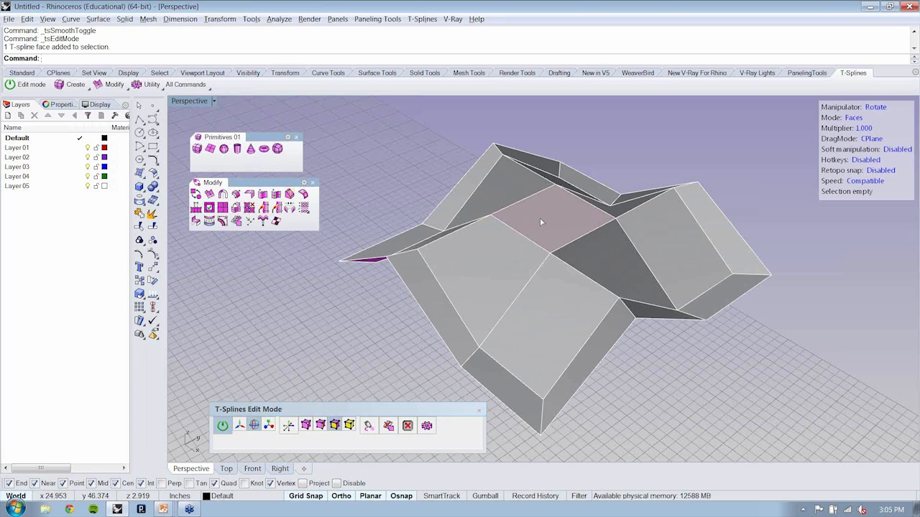
left_click(542, 222)
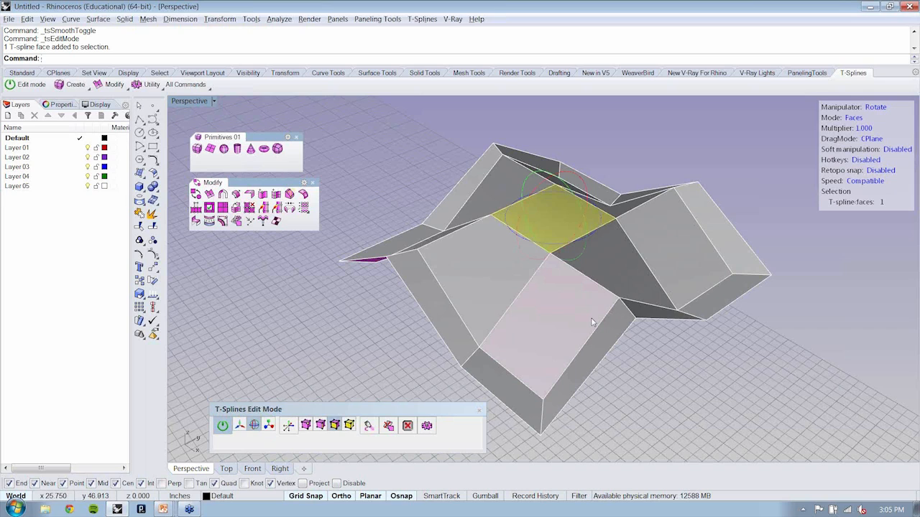
right_click_drag(631, 410, 638, 411)
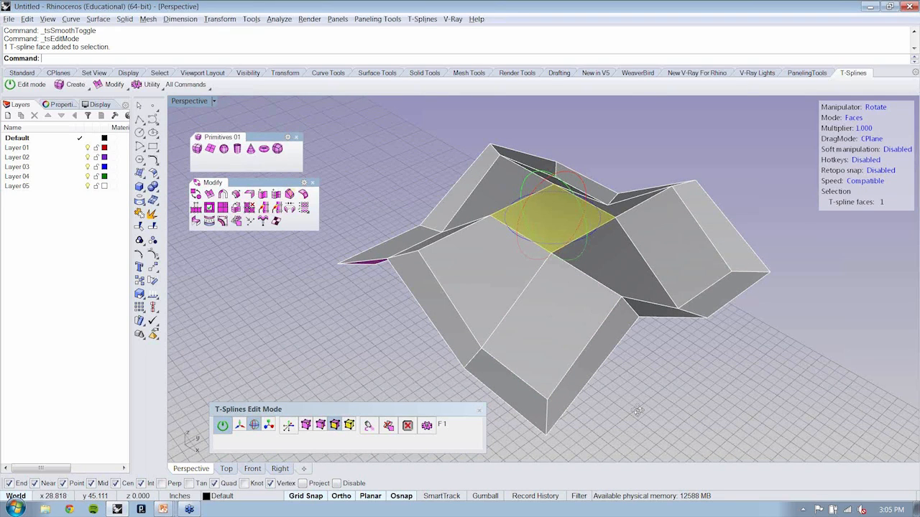
right_click_drag(638, 411, 408, 249)
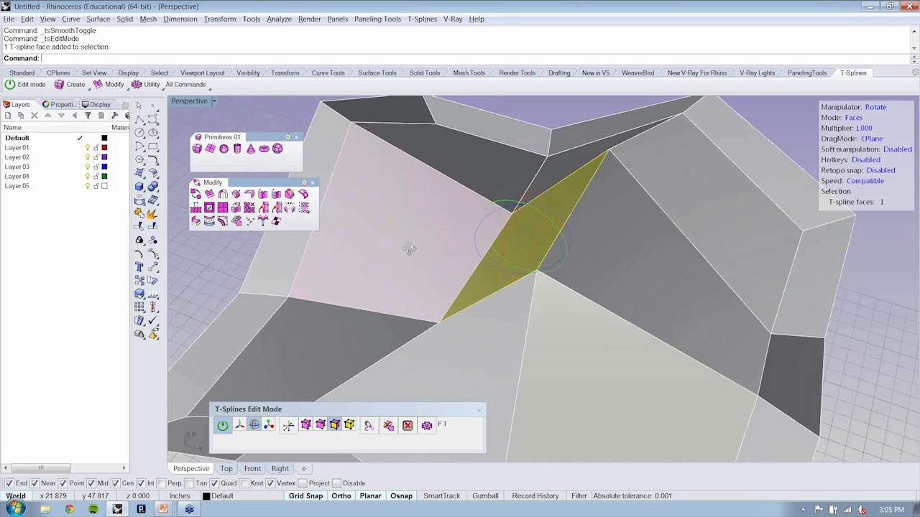
right_click_drag(409, 249, 644, 238)
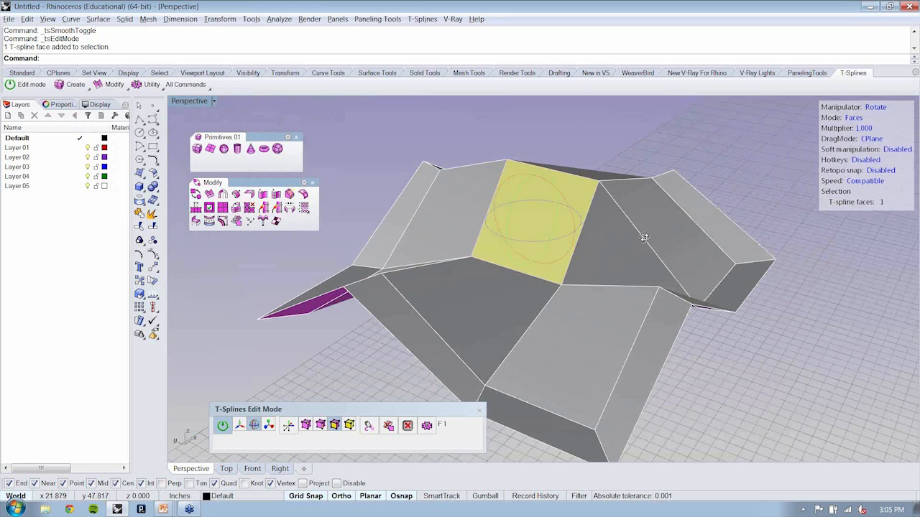
Step: Enlarge the tilted central face with the T-Splines scale manipulator
left_click(268, 424)
right_click_drag(644, 238, 598, 330)
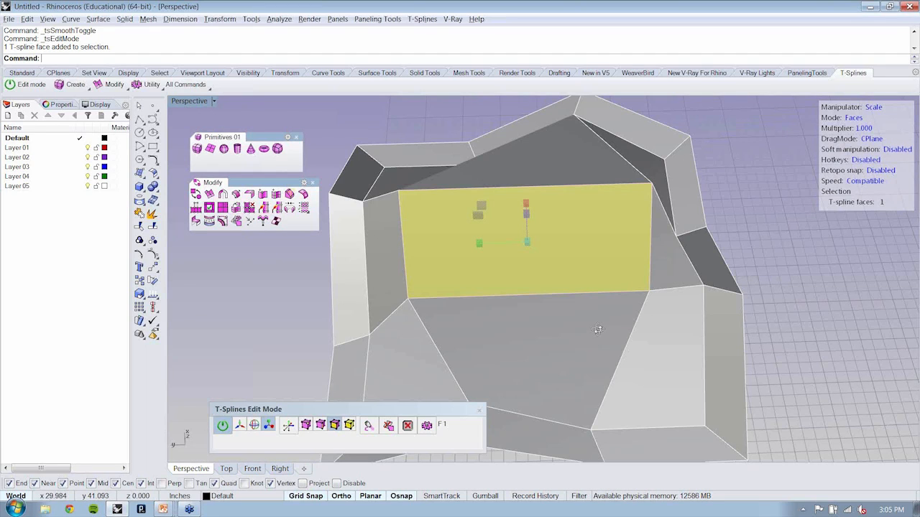
right_click_drag(598, 330, 586, 218)
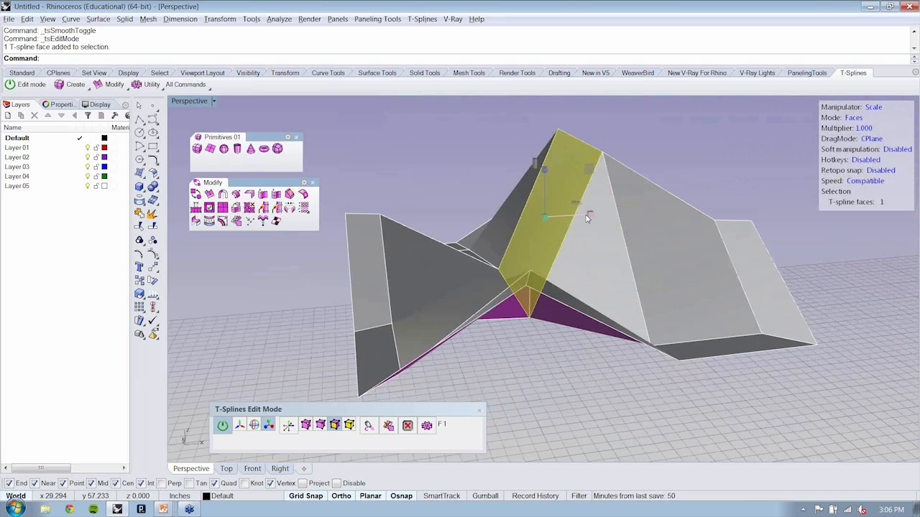
left_click_drag(587, 218, 675, 243)
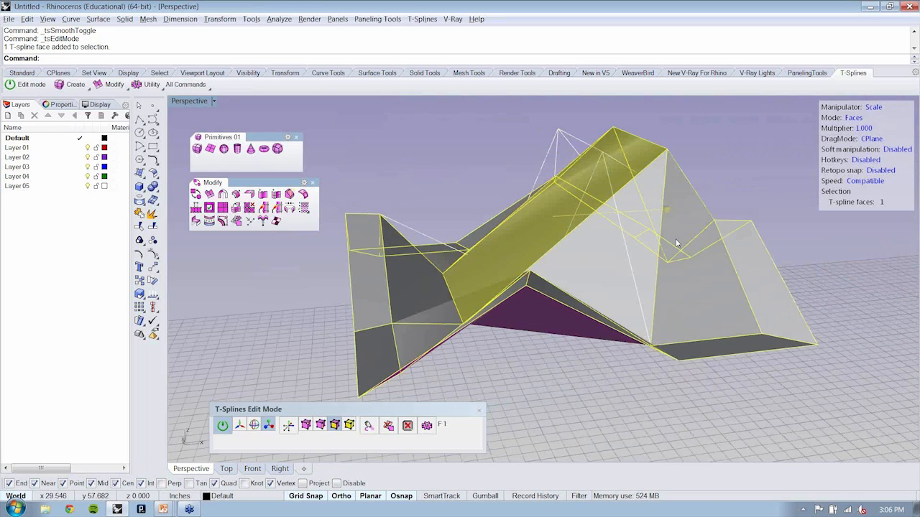
right_click_drag(676, 243, 750, 268)
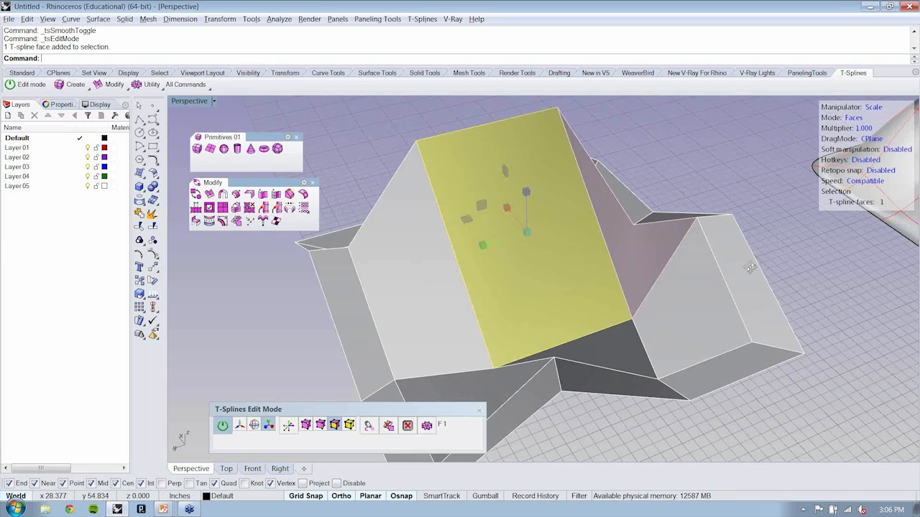
right_click_drag(751, 268, 504, 348)
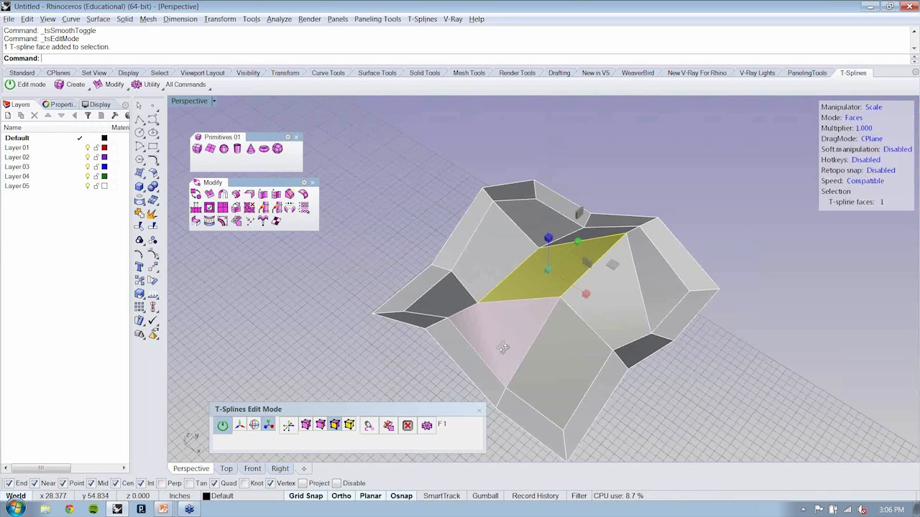
right_click_drag(504, 348, 239, 230)
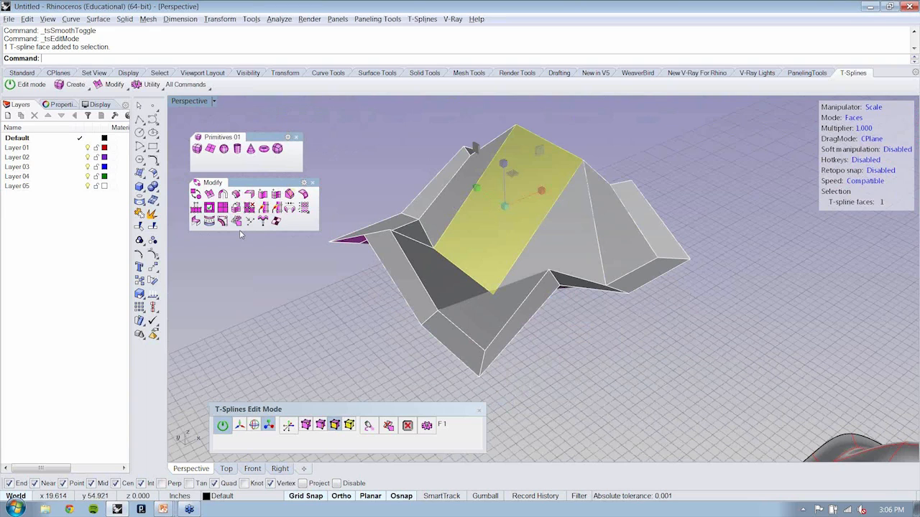
key("Tab")
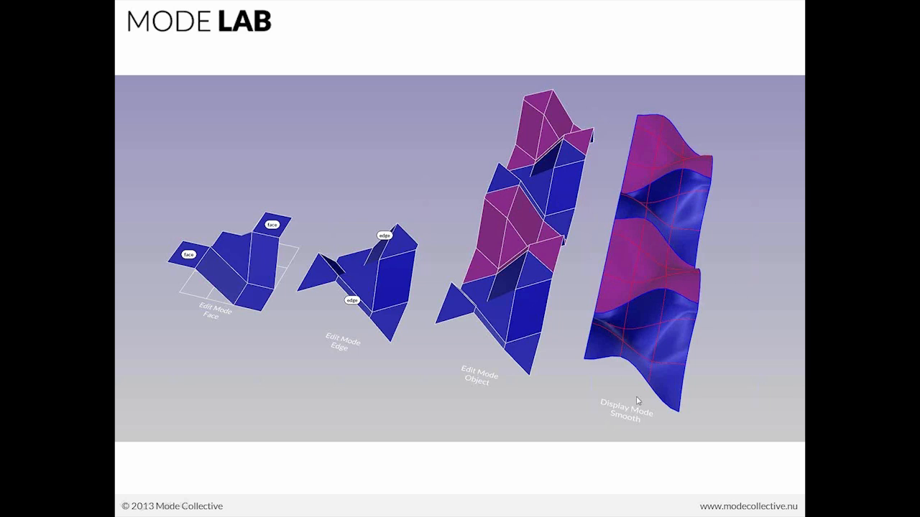
left_click(794, 59)
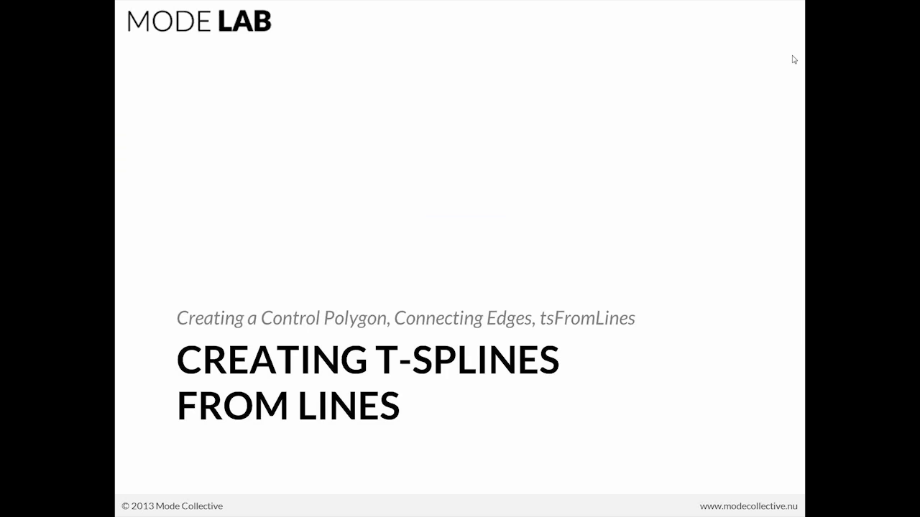
key("alt+Tab")
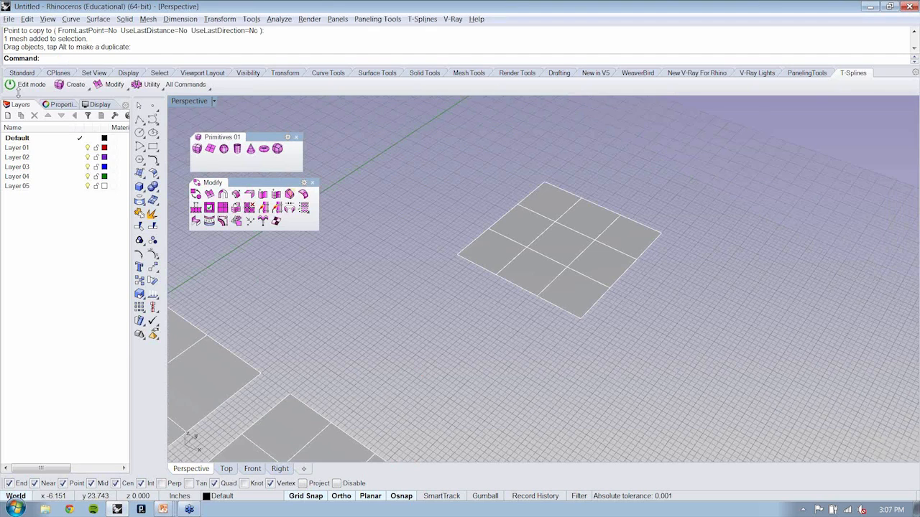
Step: Try scaling the copied plane's four middle boundary edges outward in CPlane drag mode, and undo the scaling
left_click(19, 86)
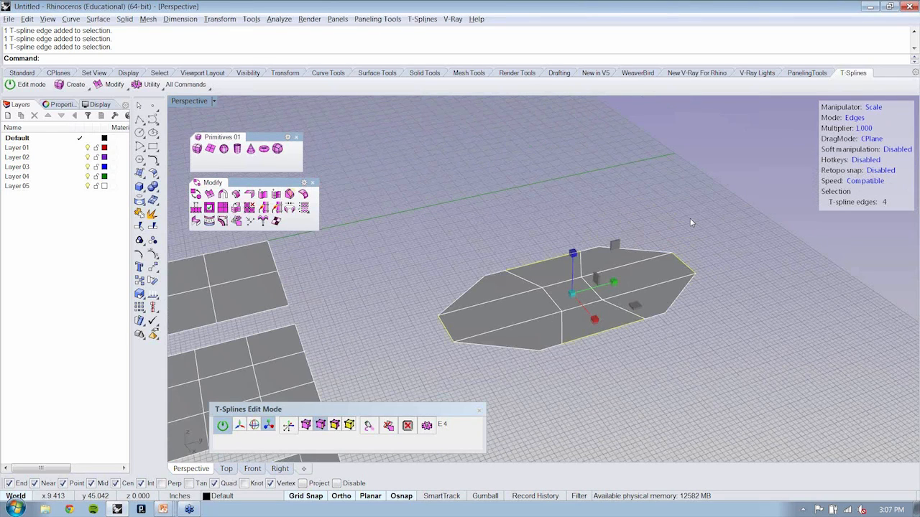
key("Return")
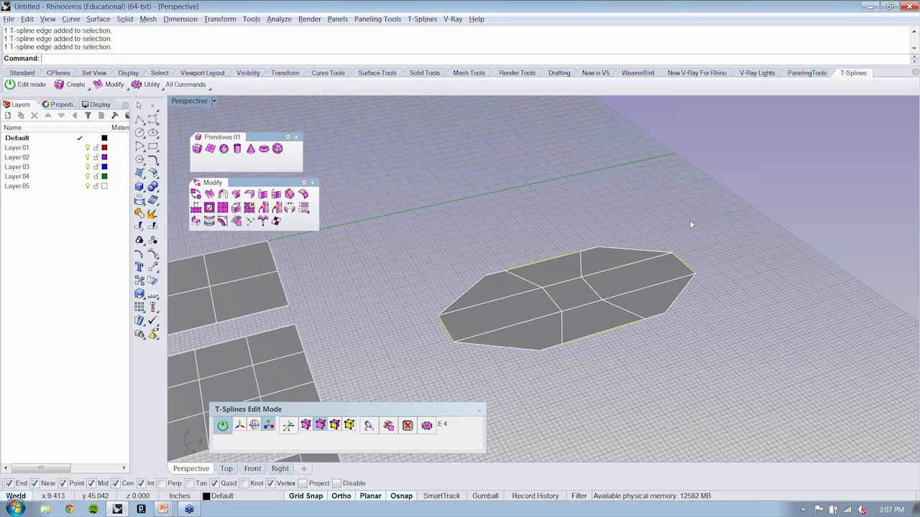
key("ctrl+z")
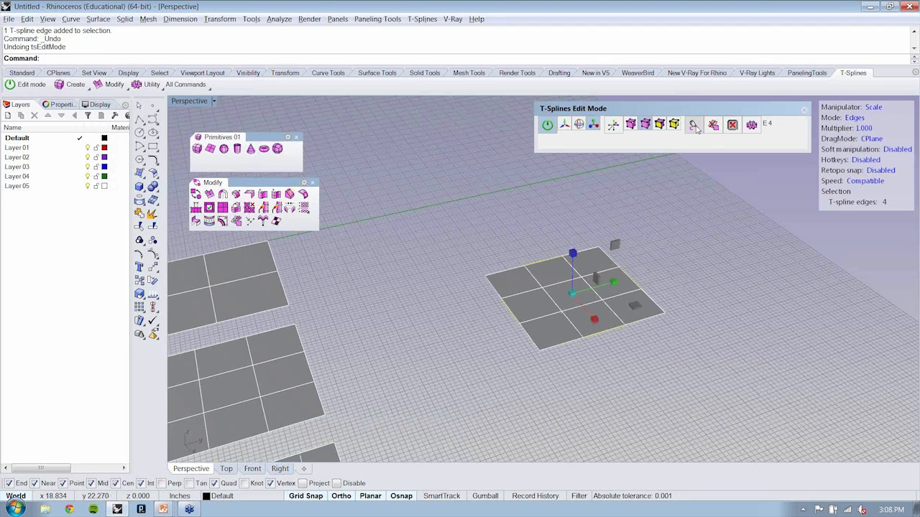
Step: Cycle through the T-Splines drag modes and set UVN for the four selected boundary edges
left_click(694, 126)
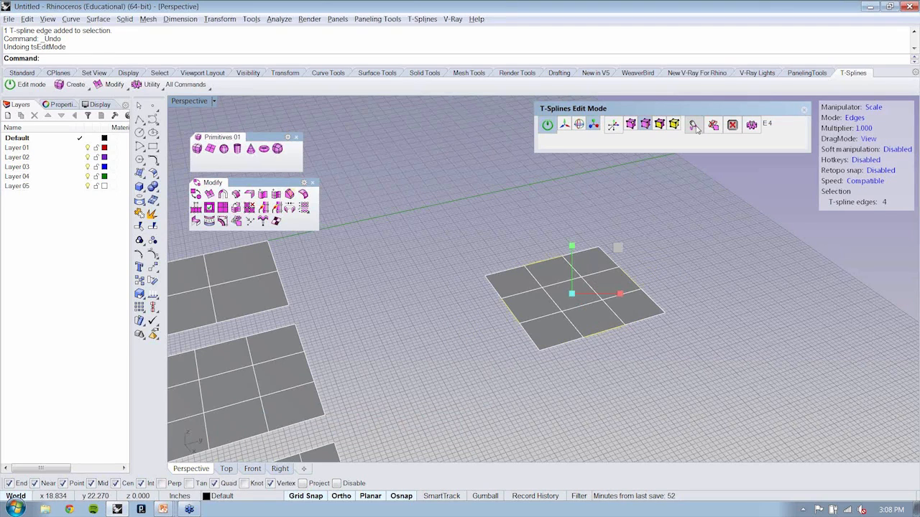
left_click(694, 126)
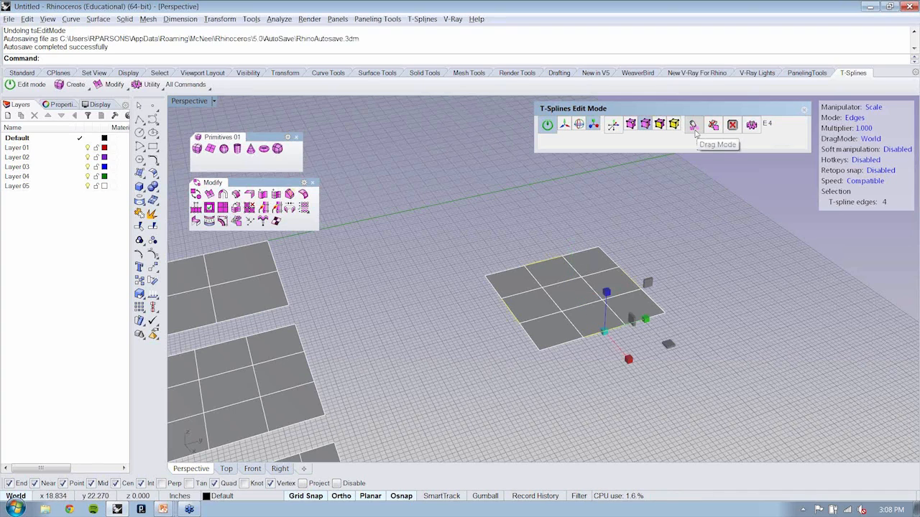
left_click(695, 127)
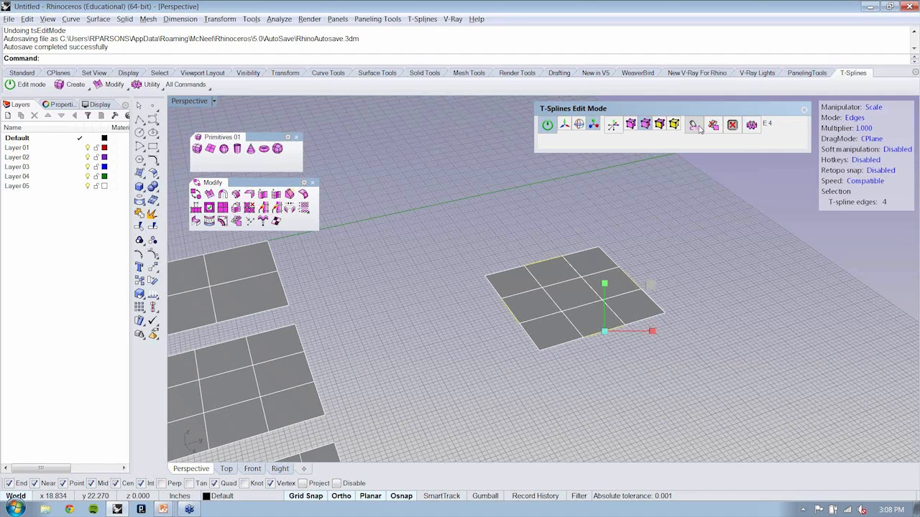
left_click(697, 128)
left_click(698, 133)
Step: Pull the four selected edges inward along their own UVN directions into a four-pointed star and check its smooth display
right_click_drag(556, 219, 616, 231)
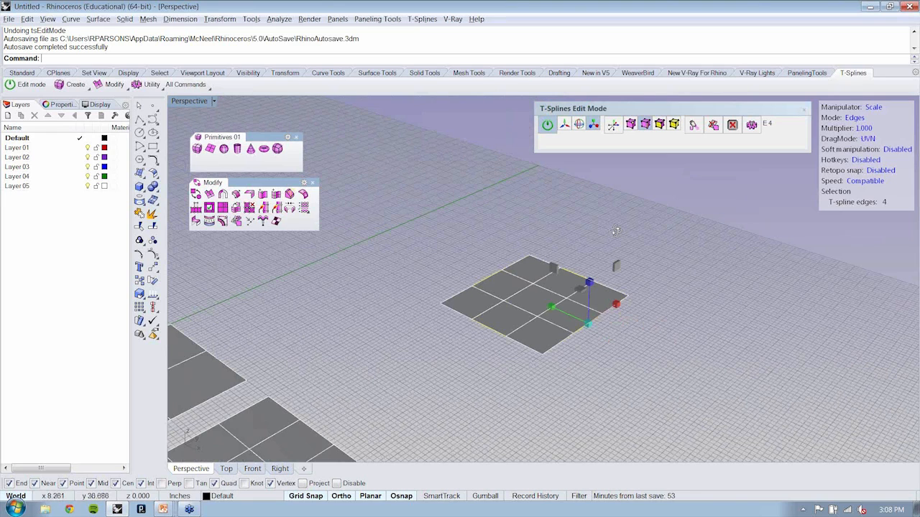
right_click_drag(615, 230, 623, 234)
left_click_drag(550, 309, 552, 317)
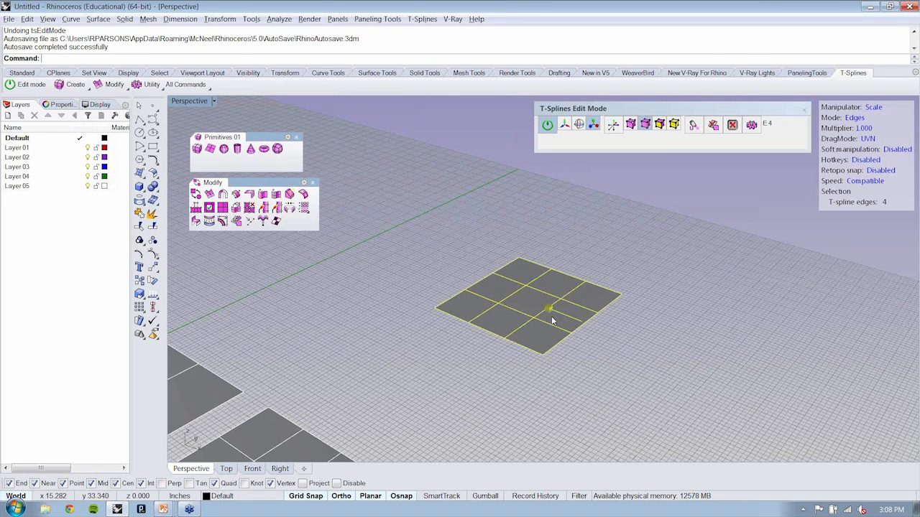
left_click_drag(551, 316, 551, 316)
right_click_drag(551, 316, 559, 242)
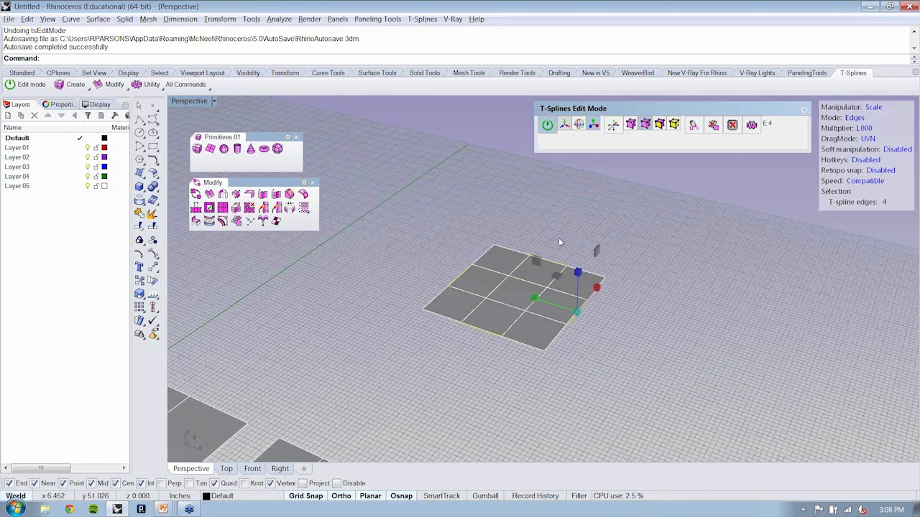
left_click(564, 124)
left_click_drag(535, 300, 617, 335)
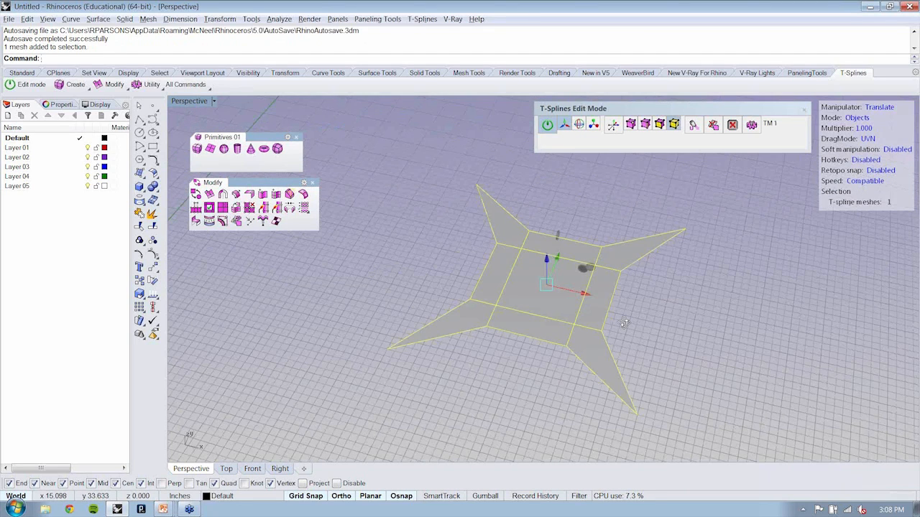
left_click(250, 209)
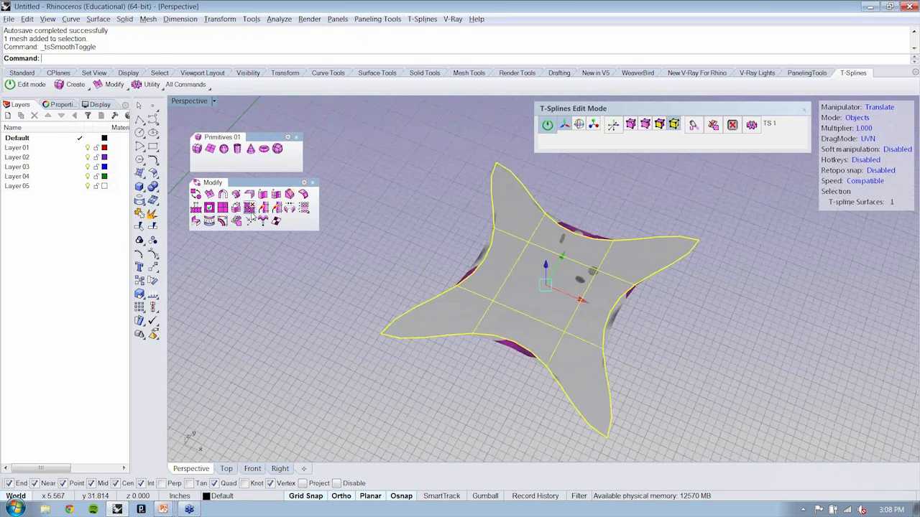
left_click(249, 208)
Step: Extrude all nine faces of the box-mode star and scale them inward about the star's centre
left_click(222, 195)
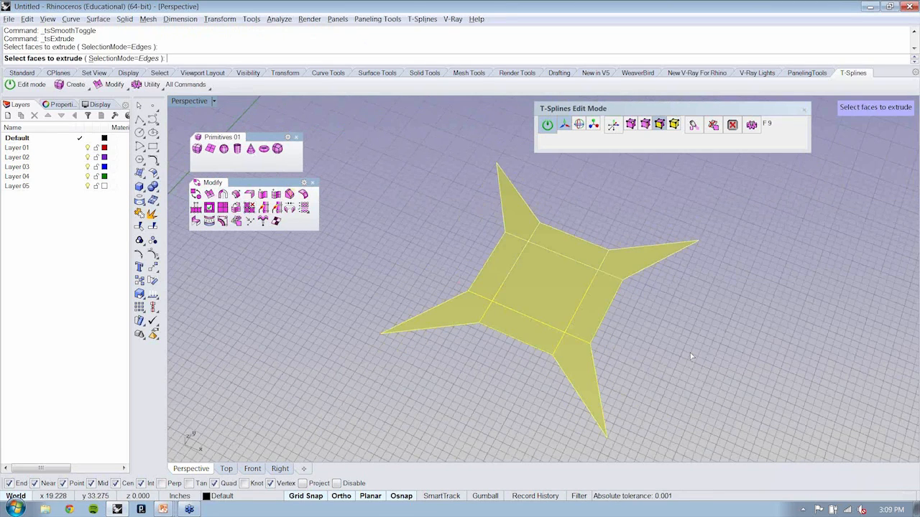
key("Return")
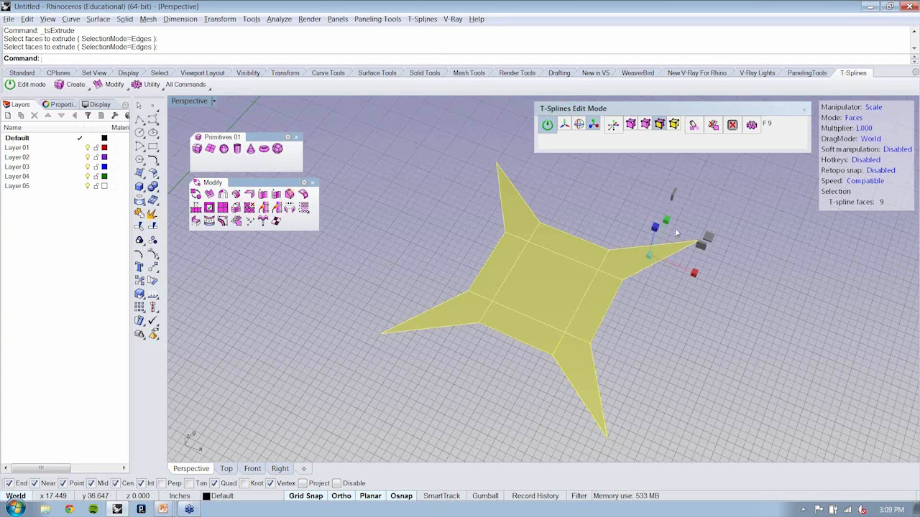
right_click_drag(675, 231, 679, 214)
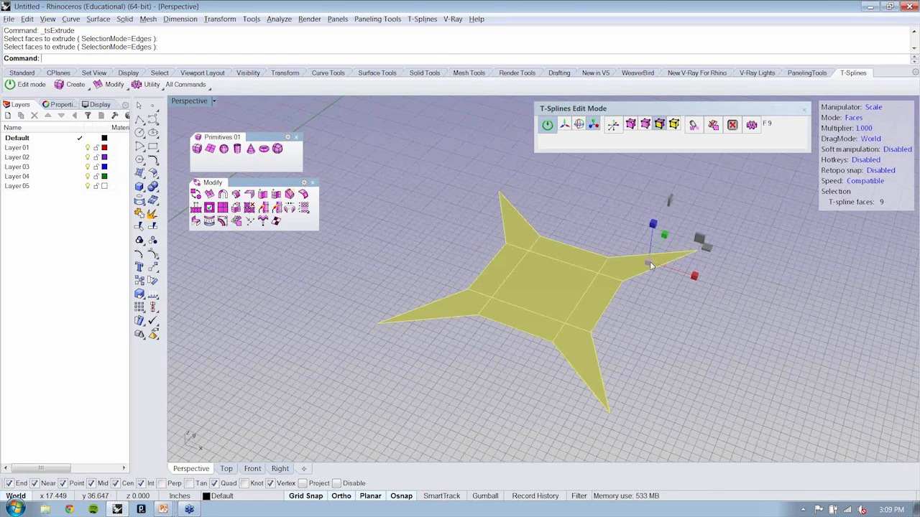
left_click_drag(651, 265, 652, 266)
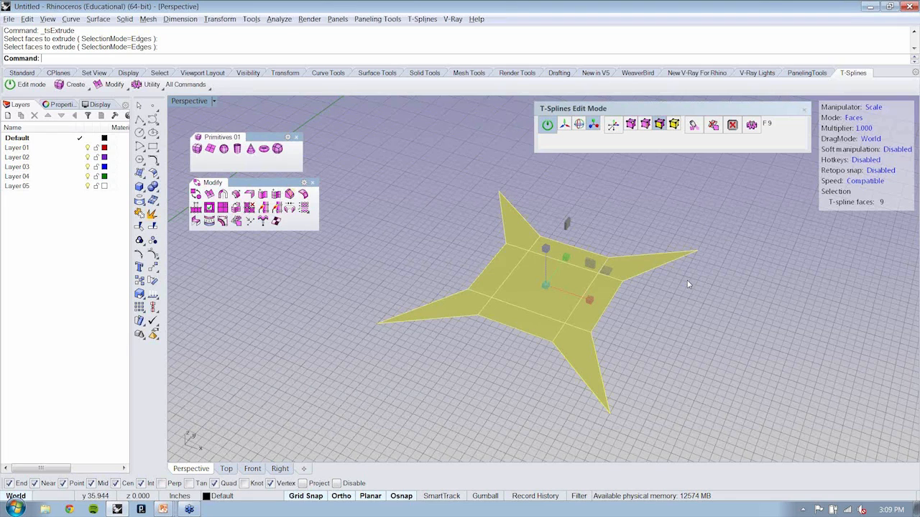
key("ctrl+z")
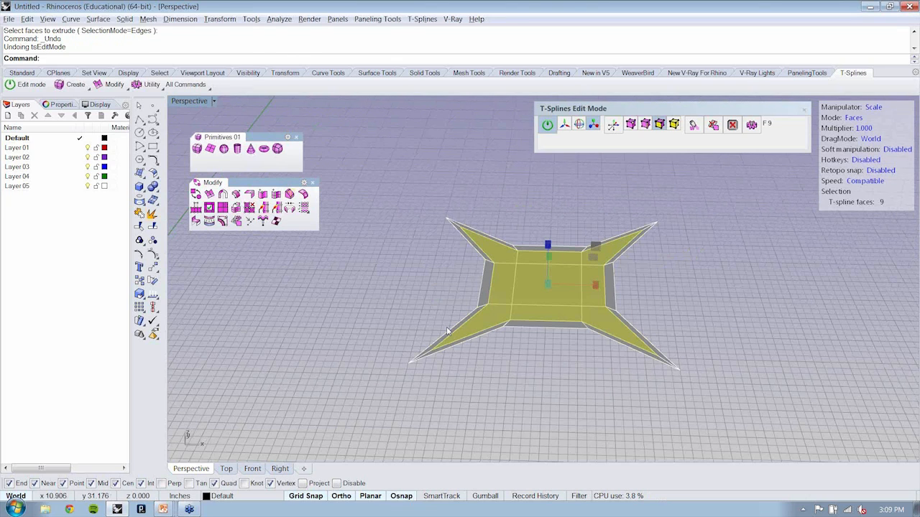
Step: Switch the extruded star to smooth display and reshape it into a raised form by moving its faces and vertices
key("Tab")
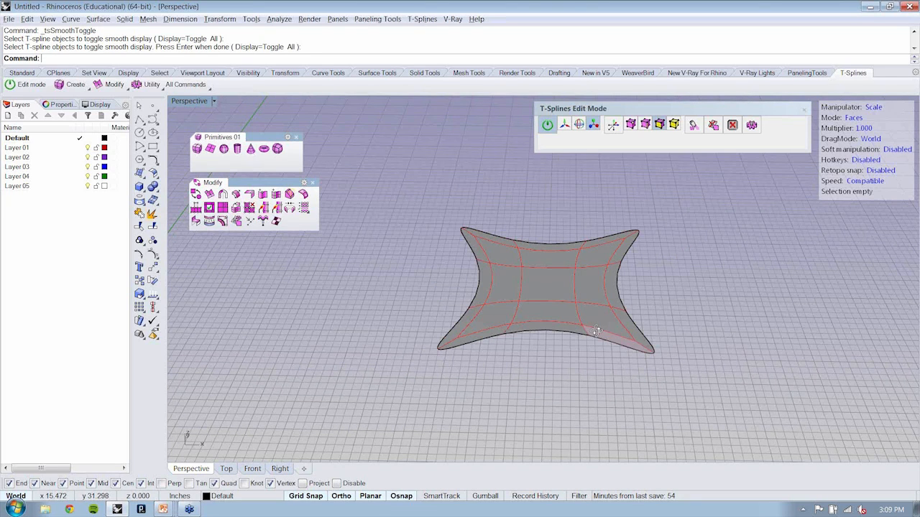
right_click_drag(596, 331, 694, 194)
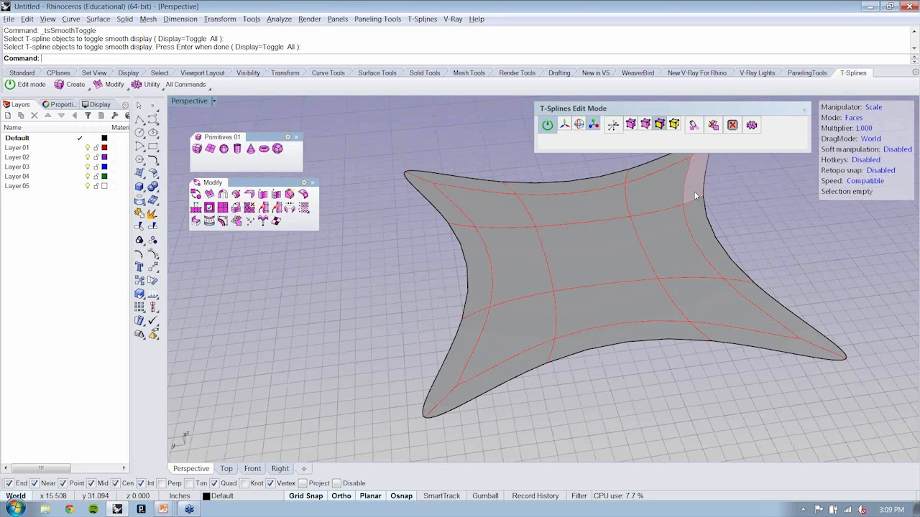
left_click(568, 325)
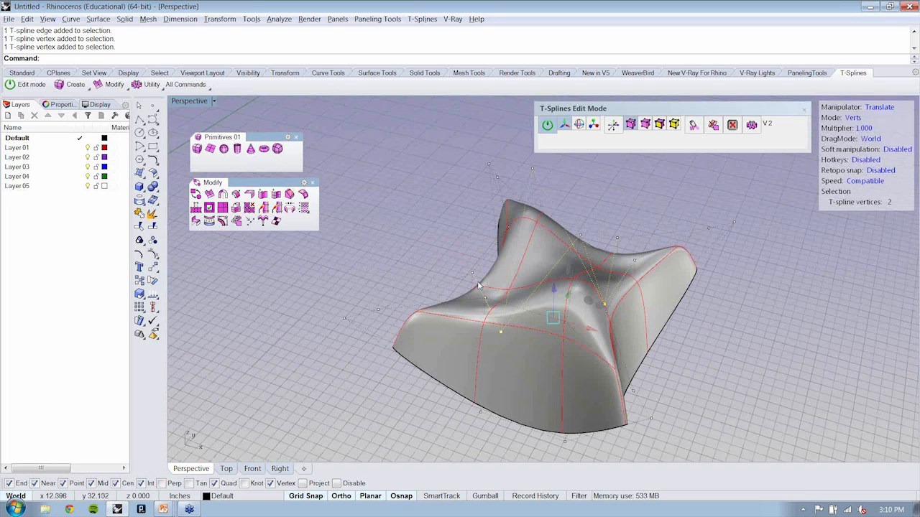
Step: Undo the star reshaping back to the flat three-by-three box-mode plane
key("ctrl+z")
key("ctrl+z")
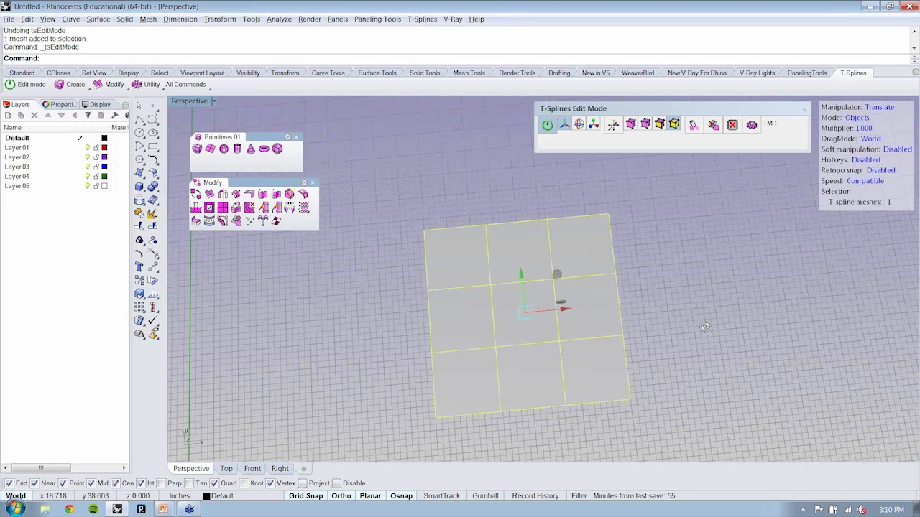
right_click_drag(704, 327, 650, 248)
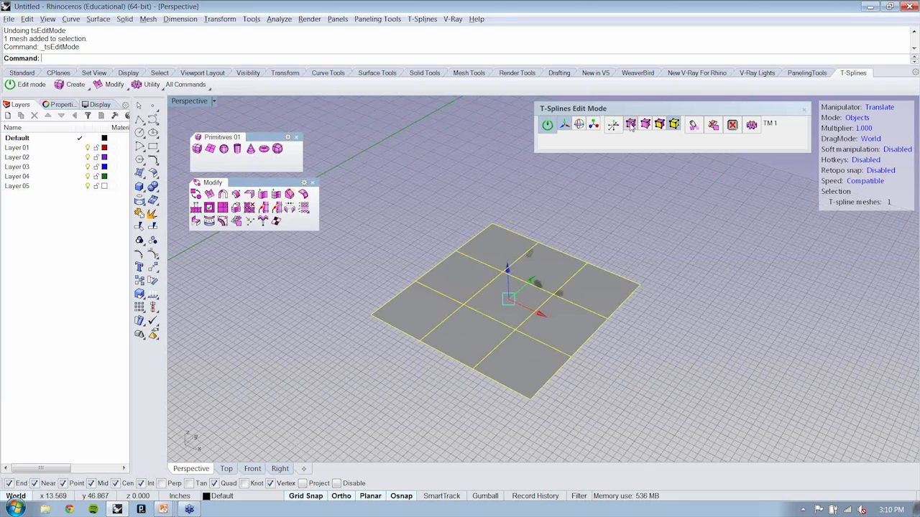
Step: Move the plane's four middle boundary edges inward in UVN drag mode to form a four-pointed star
left_click(630, 125)
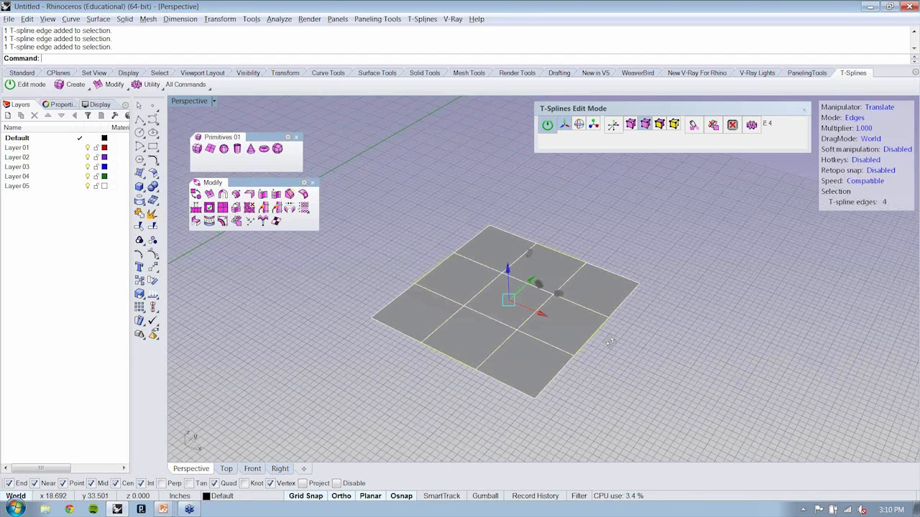
key("ctrl+z")
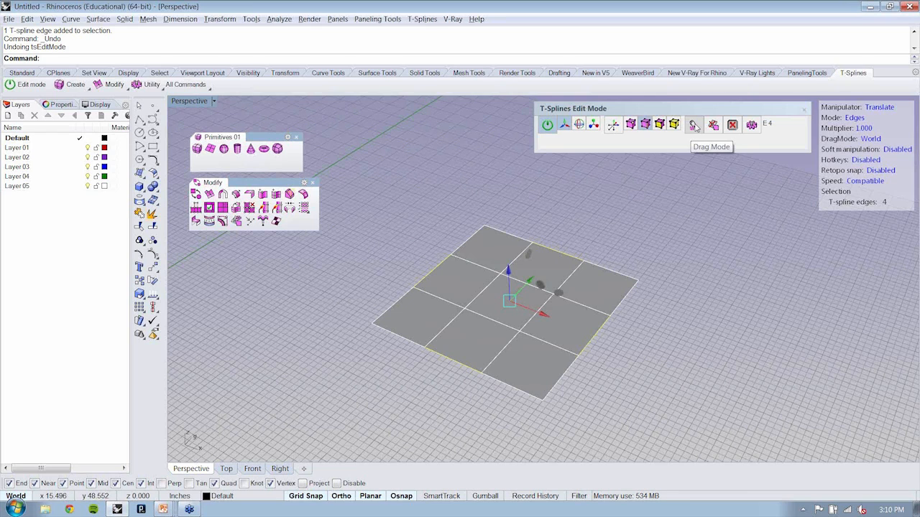
left_click(694, 127)
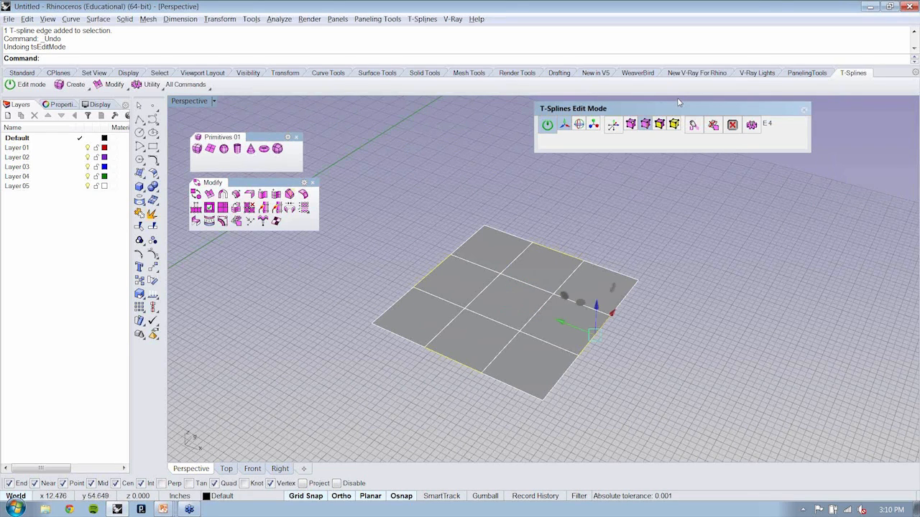
left_click_drag(561, 322, 560, 321)
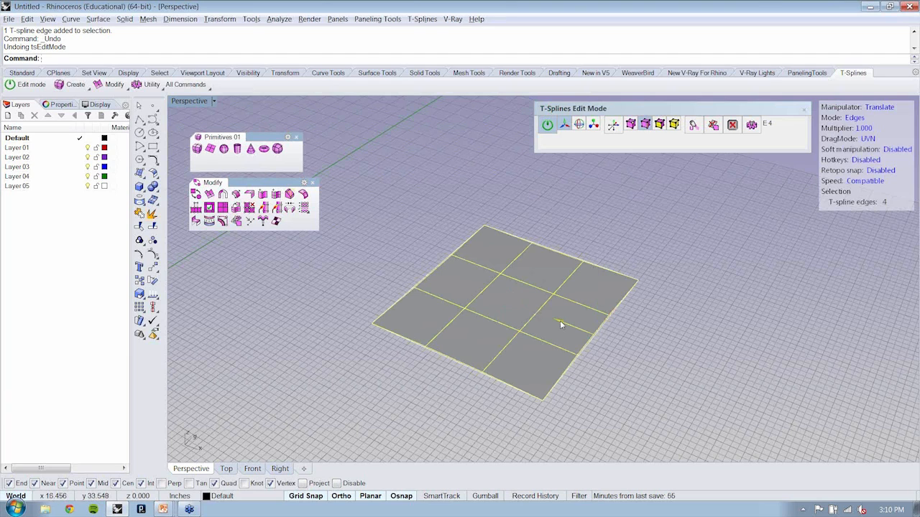
left_click_drag(560, 321, 567, 325)
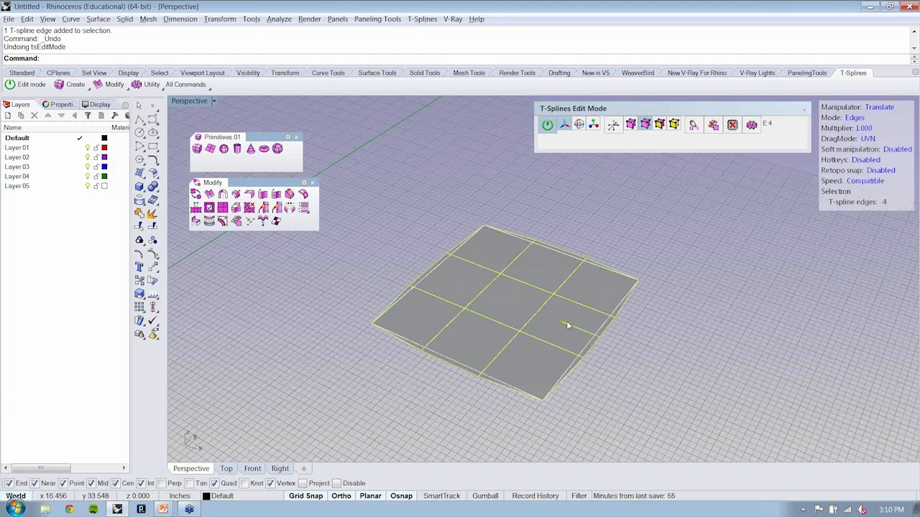
left_click_drag(567, 325, 527, 302)
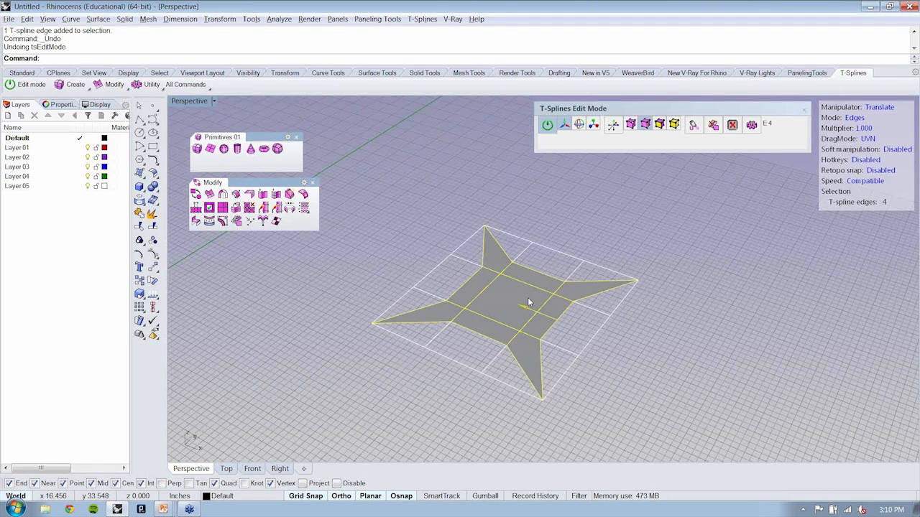
right_click_drag(527, 302, 666, 267)
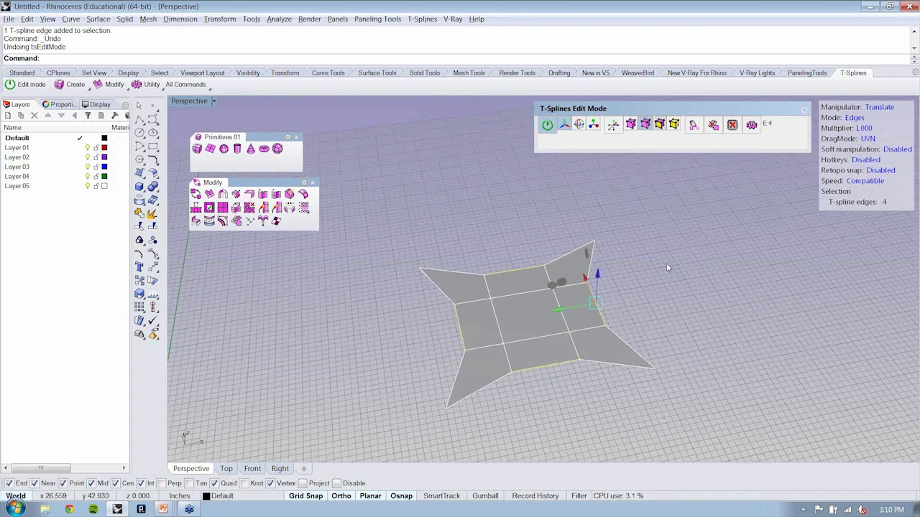
Step: Extrude all nine faces of the four-pointed star with the T-Splines extrude command
left_click(660, 125)
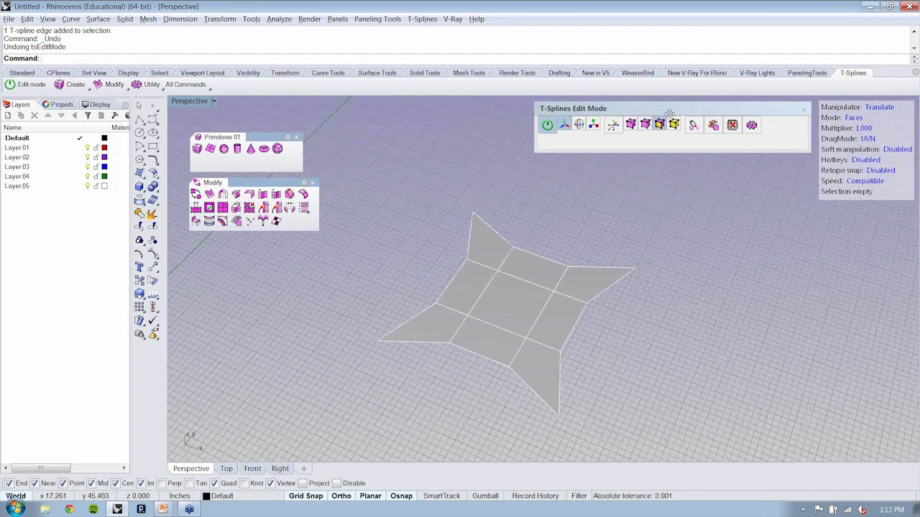
left_click(209, 194)
left_click_drag(351, 196, 679, 429)
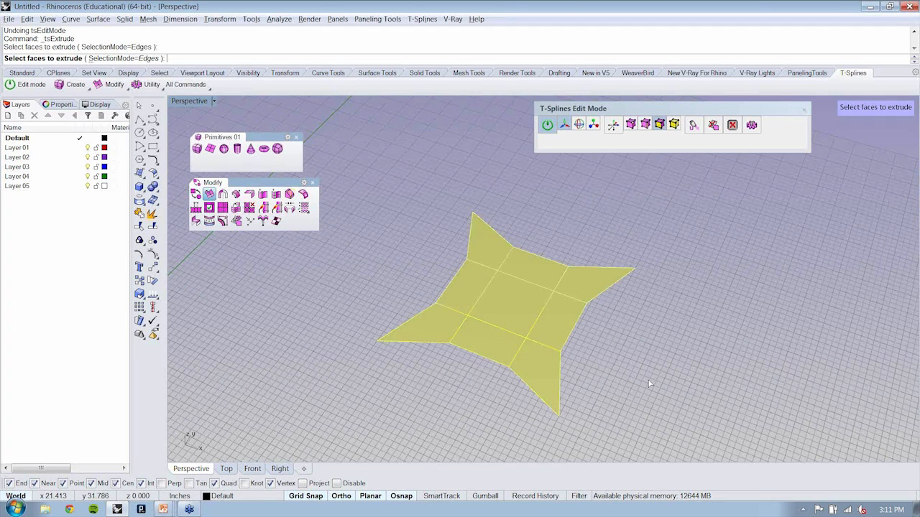
key("Return")
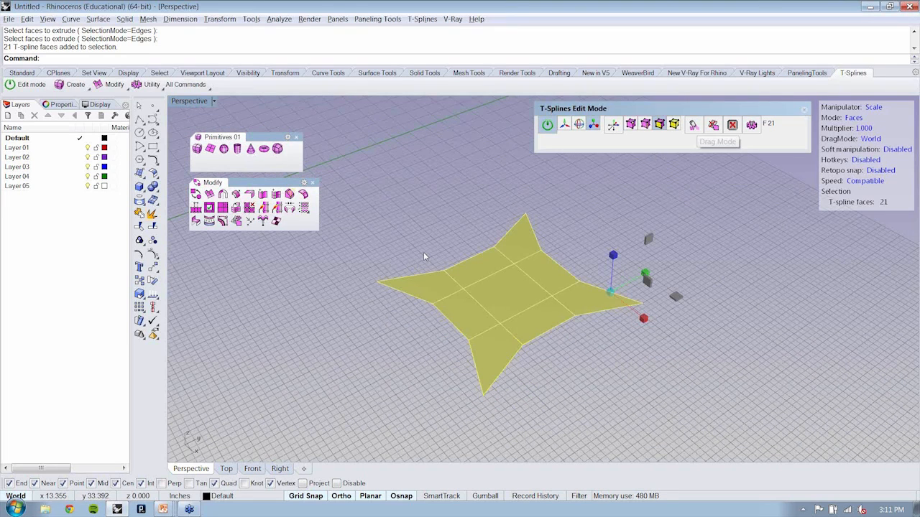
Step: Try scaling all faces of the extruded star inward about its centre, and undo the scaling
key("Return")
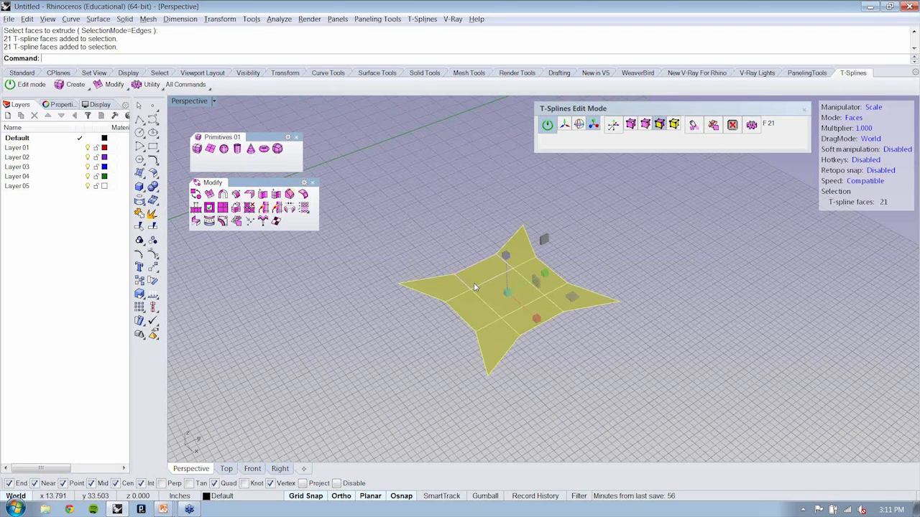
key("ctrl+z")
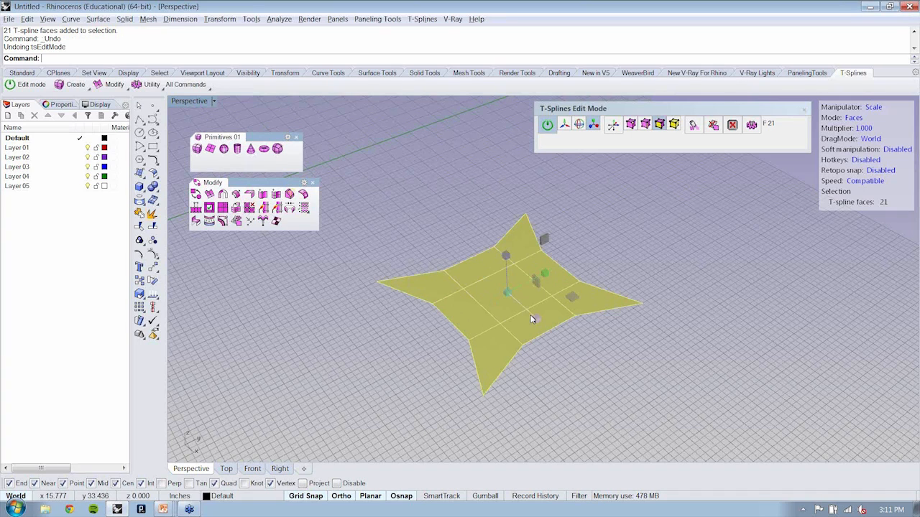
Step: Switch the extruded star to smooth display and raise its middle into a dome
key("Tab")
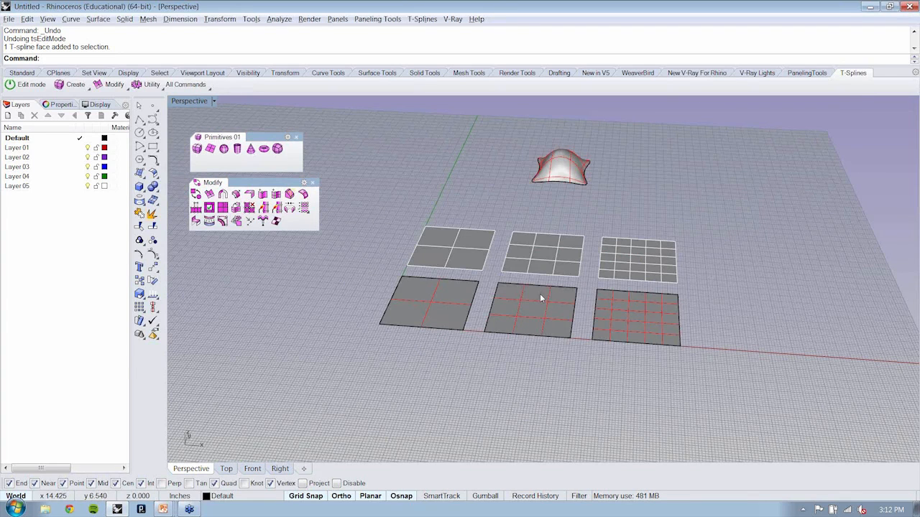
right_click_drag(541, 298, 663, 227)
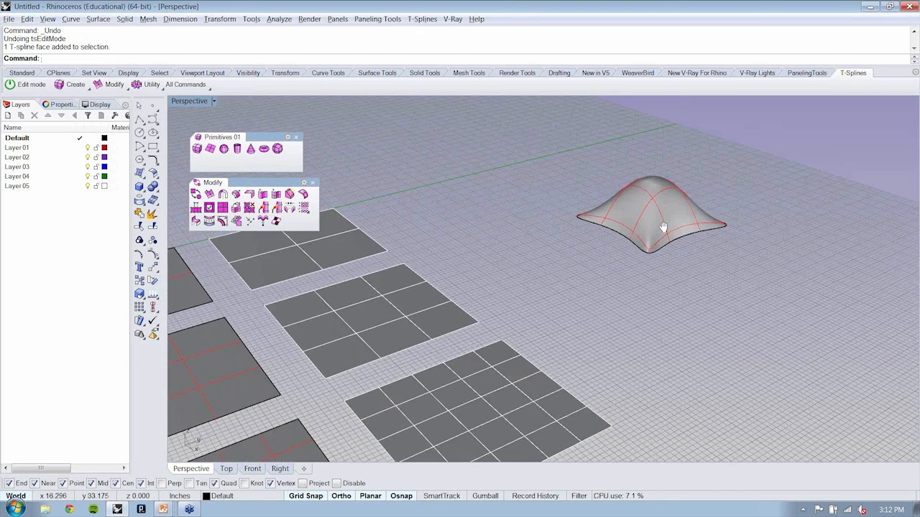
right_click_drag(663, 227, 669, 268)
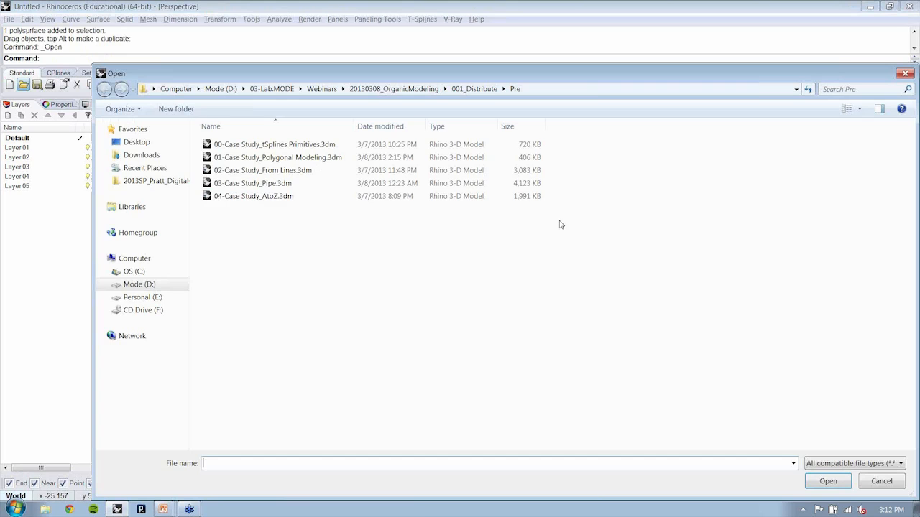
Step: Open 01-Case Study_Polygonal Modeling.3dm from the Pre folder and examine its face, edge and vertex editing examples in perspective
left_click_drag(610, 78, 594, 49)
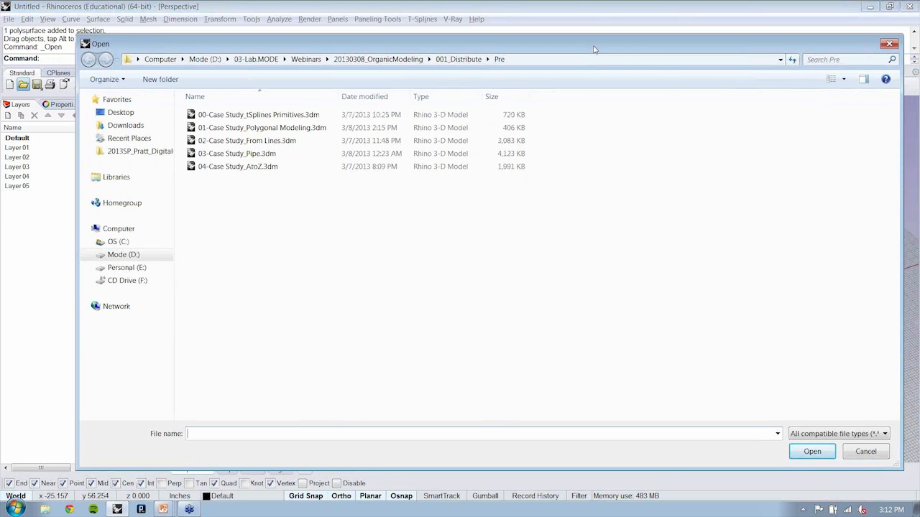
left_click(323, 127)
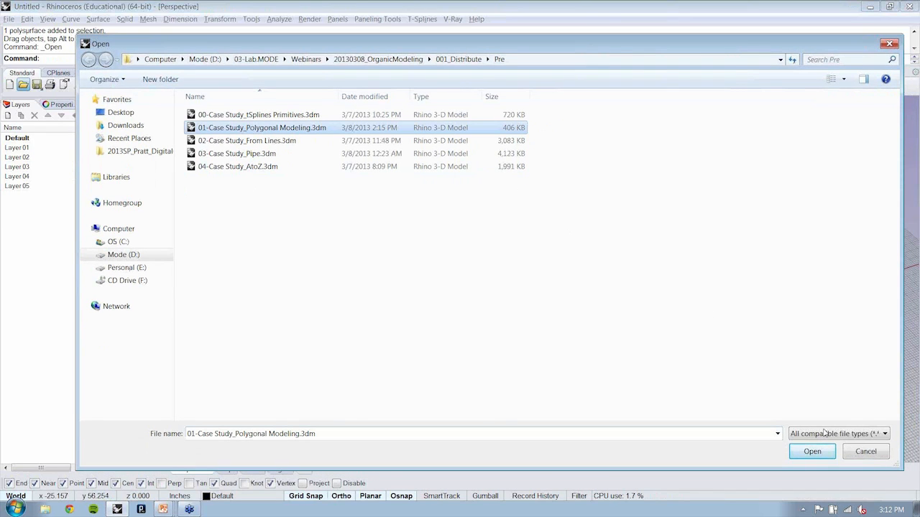
left_click(813, 453)
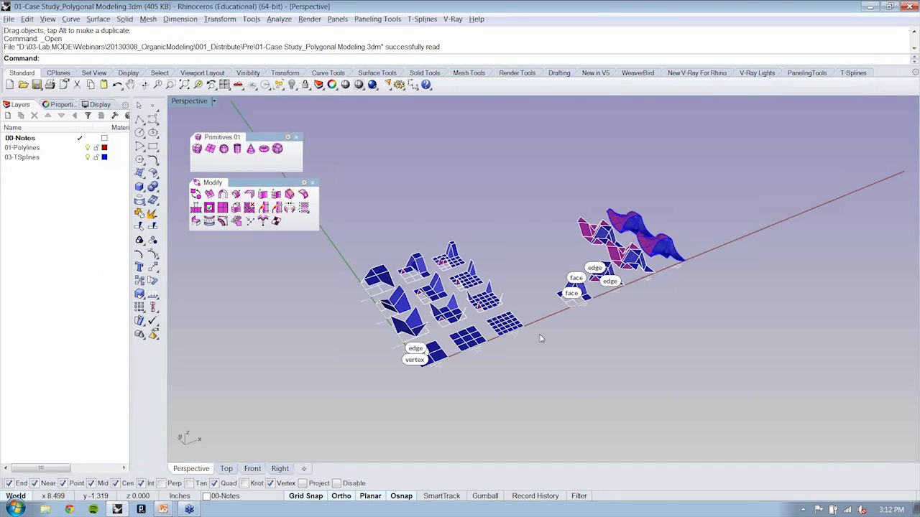
scroll(440, 313, "up", 5)
right_click_drag(439, 313, 694, 323)
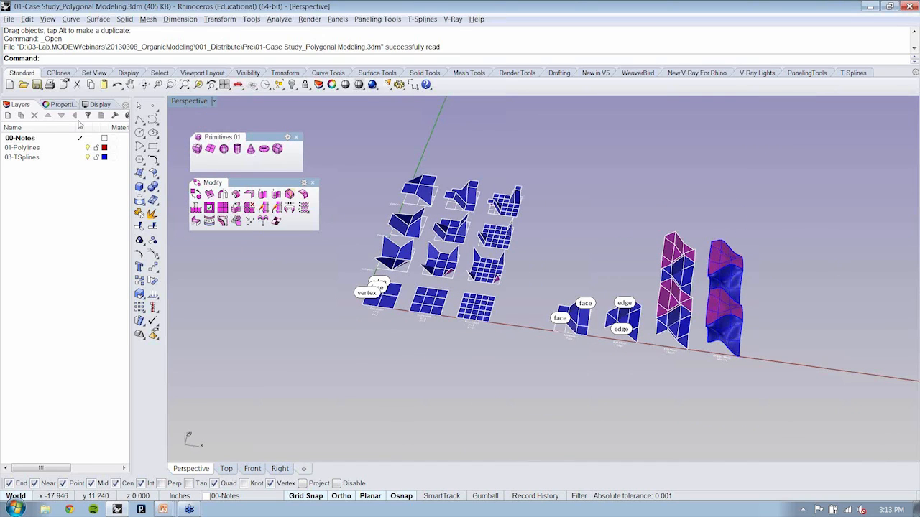
Step: Open 02-Case Study_From Lines.3dm and examine the sequence from reference polylines through control polygons to the finished T-Splines
left_click(23, 84)
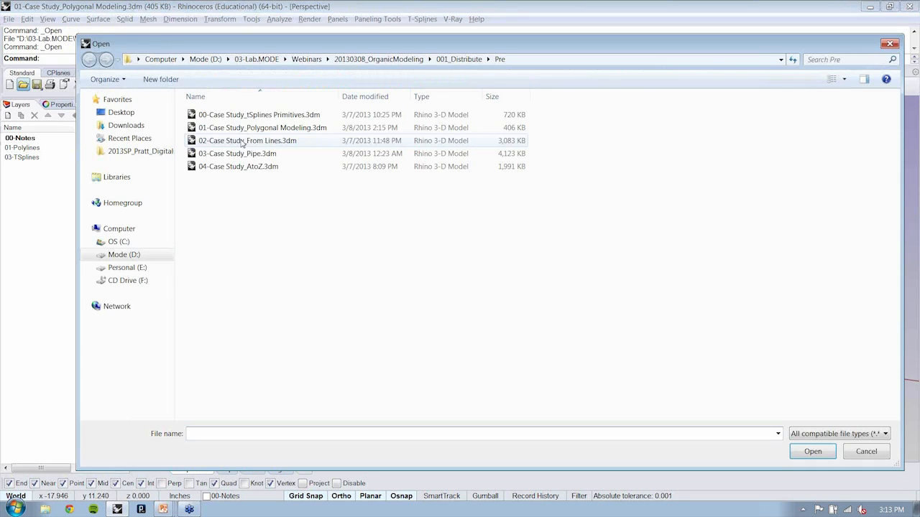
left_click(242, 143)
left_click(807, 452)
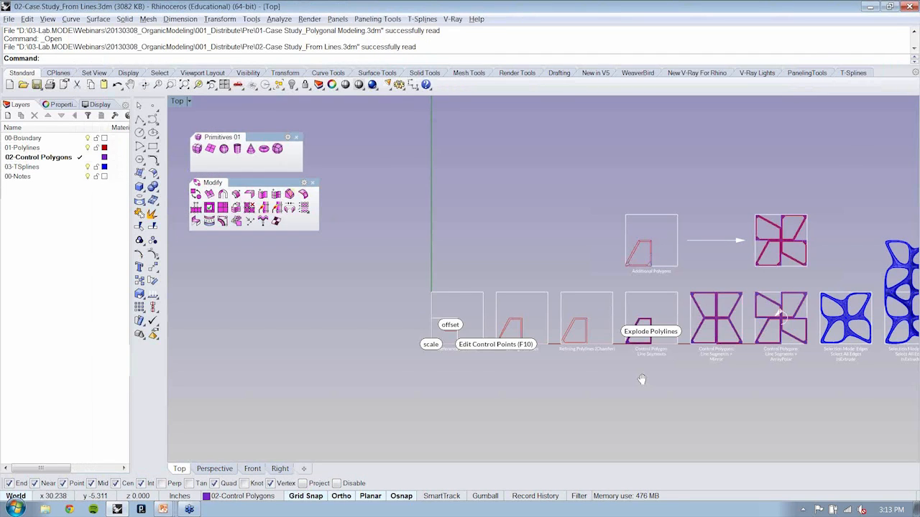
scroll(507, 352, "up", 5)
right_click_drag(506, 352, 473, 360)
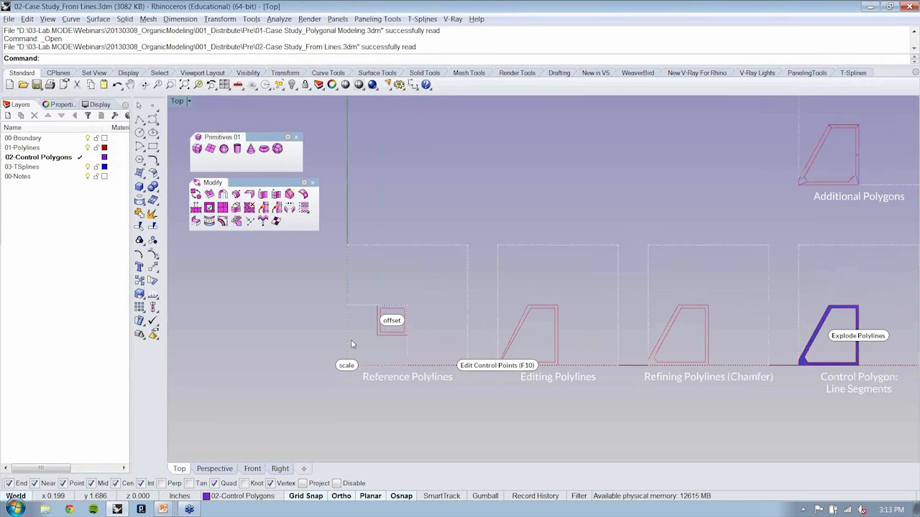
right_click_drag(576, 369, 294, 371)
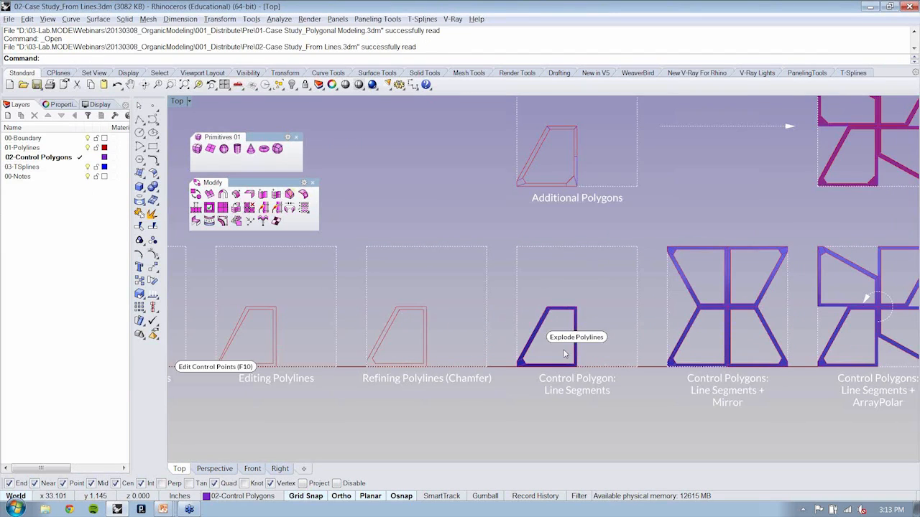
right_click_drag(564, 353, 625, 342)
scroll(626, 342, "down", 6)
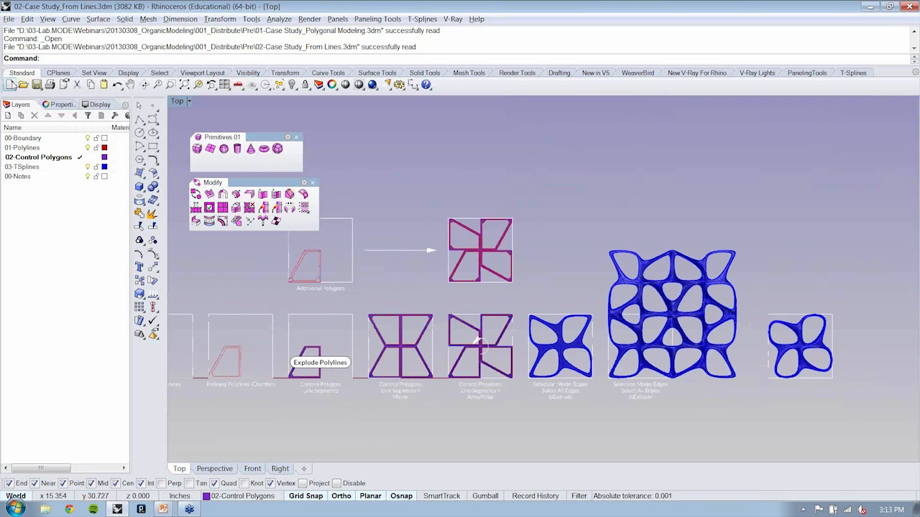
Step: Start a new model from the Small Objects - Inches.3dm template
left_click(12, 84)
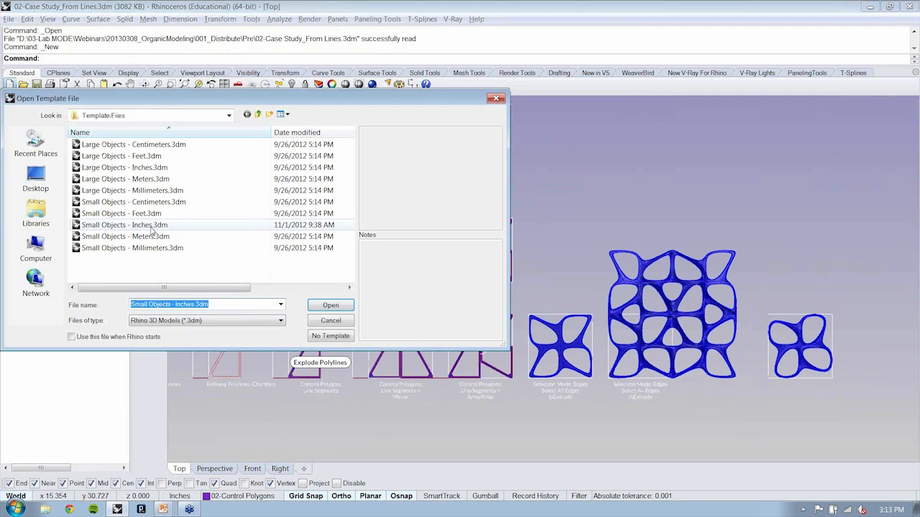
double_click(152, 229)
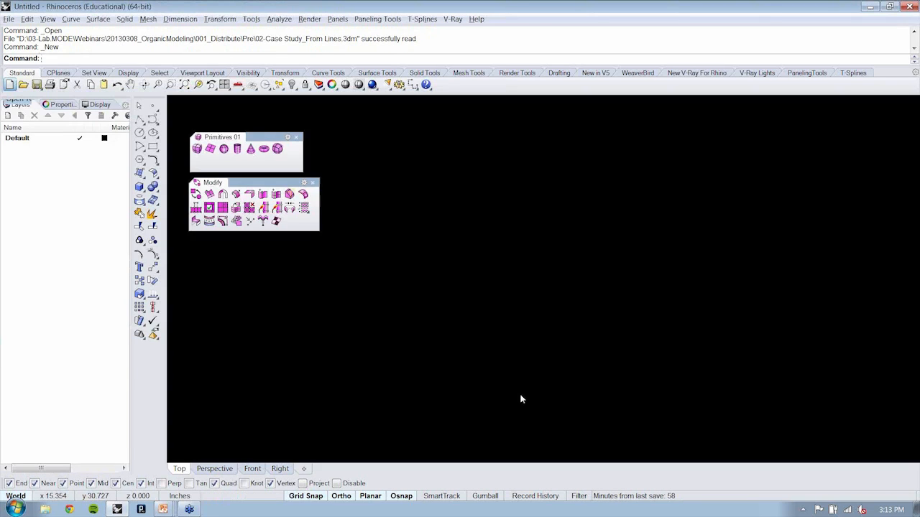